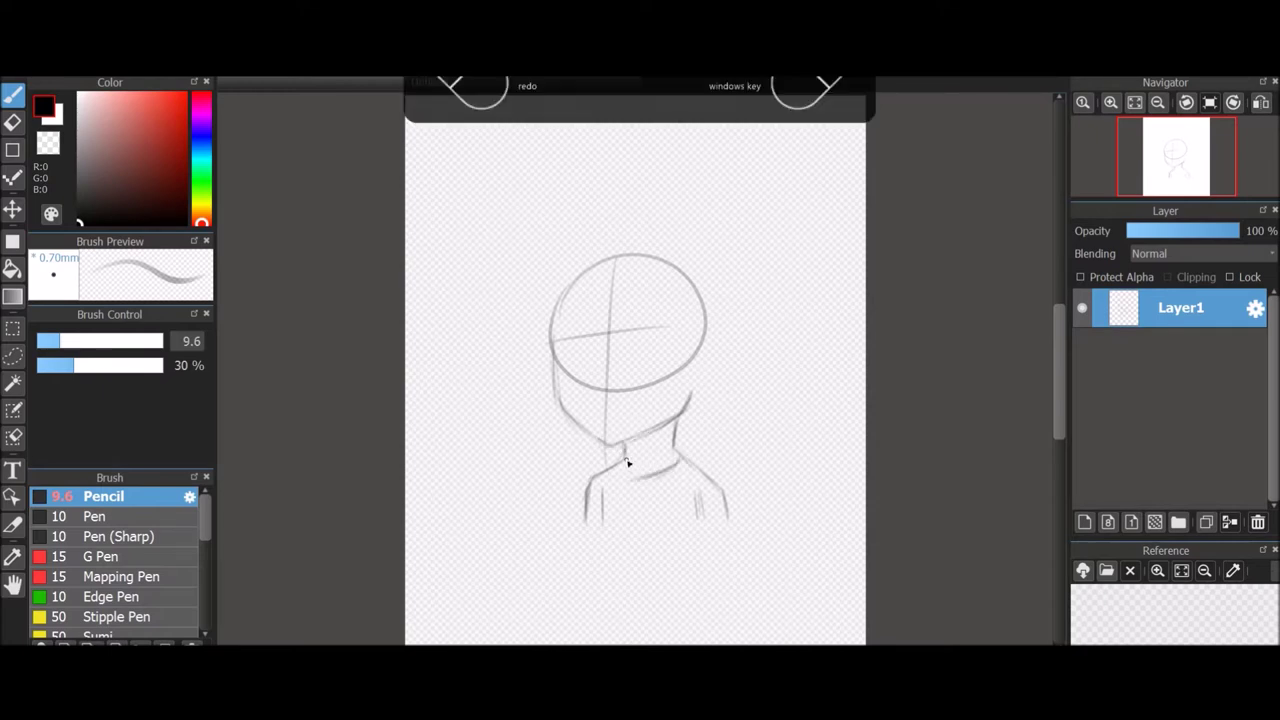
pyautogui.moveTo(556, 389); pyautogui.dragTo(664, 376)
pyautogui.hotkey('ctrl', 'z')
pyautogui.hotkey('ctrl', 'y')
pyautogui.hotkey('ctrl', 'z')
pyautogui.moveTo(556, 389)
pyautogui.mouseDown()
pyautogui.moveTo(595, 393)
pyautogui.moveTo(690, 366)
pyautogui.moveTo(657, 368)
pyautogui.moveTo(666, 376)
pyautogui.mouseUp()
pyautogui.hotkey('ctrl', 'z')
pyautogui.hotkey('ctrl', 'z')
pyautogui.hotkey('ctrl', 'z')
# Sketch the round eyes, small nose and mouth inside the face outline.
pyautogui.moveTo(648, 374); pyautogui.dragTo(604, 405)
pyautogui.hotkey('ctrl', 'z')
pyautogui.hotkey('ctrl', 'z')
pyautogui.moveTo(598, 419); pyautogui.dragTo(606, 420)
pyautogui.moveTo(633, 369)
pyautogui.mouseDown()
pyautogui.moveTo(661, 367)
pyautogui.moveTo(641, 387)
pyautogui.moveTo(643, 370)
pyautogui.mouseUp()
pyautogui.hotkey('ctrl', 'z')
pyautogui.moveTo(568, 368)
pyautogui.mouseDown()
pyautogui.moveTo(593, 373)
pyautogui.moveTo(568, 384)
pyautogui.mouseUp()
pyautogui.hotkey('ctrl', 'z')
pyautogui.hotkey('ctrl', 'z')
# Sketch an eyebrow above each eye and try refining the mouth line.
pyautogui.moveTo(638, 352); pyautogui.dragTo(663, 351)
pyautogui.moveTo(565, 351); pyautogui.dragTo(589, 351)
pyautogui.moveTo(598, 421)
pyautogui.mouseDown()
pyautogui.moveTo(634, 425)
pyautogui.moveTo(617, 419)
pyautogui.mouseUp()
pyautogui.hotkey('ctrl', 'z')
pyautogui.hotkey('ctrl', 'z')
# Sketch the ear, the fringe across the forehead, and long strands beside the face.
pyautogui.moveTo(691, 374); pyautogui.dragTo(688, 406)
pyautogui.moveTo(580, 318)
pyautogui.mouseDown()
pyautogui.moveTo(693, 314)
pyautogui.moveTo(668, 324)
pyautogui.moveTo(683, 409)
pyautogui.mouseUp()
pyautogui.moveTo(552, 340); pyautogui.dragTo(566, 472)
pyautogui.moveTo(684, 372); pyautogui.dragTo(652, 468)
pyautogui.hotkey('ctrl', 'z')
pyautogui.hotkey('ctrl', 'z')
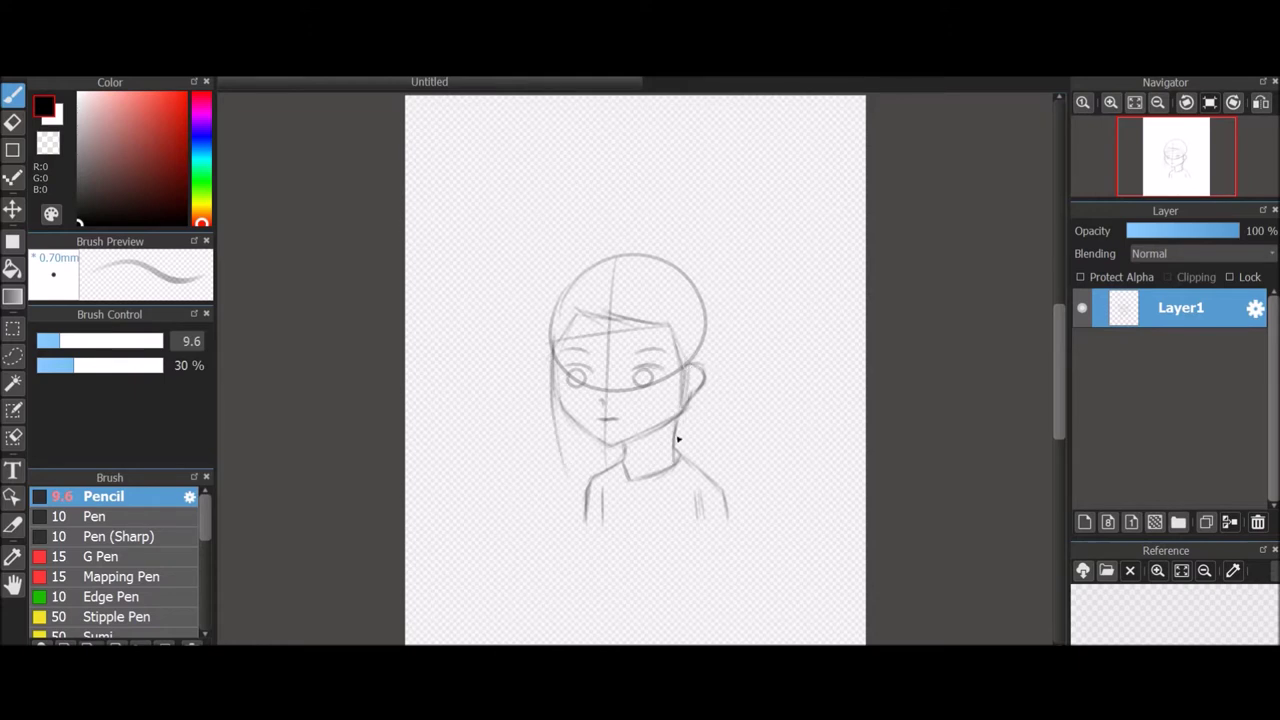
pyautogui.moveTo(582, 242); pyautogui.dragTo(543, 273)
pyautogui.moveTo(560, 262)
pyautogui.mouseDown()
pyautogui.moveTo(535, 284)
pyautogui.moveTo(563, 410)
pyautogui.mouseUp()
pyautogui.hotkey('ctrl', 'z')
pyautogui.hotkey('ctrl', 'z')
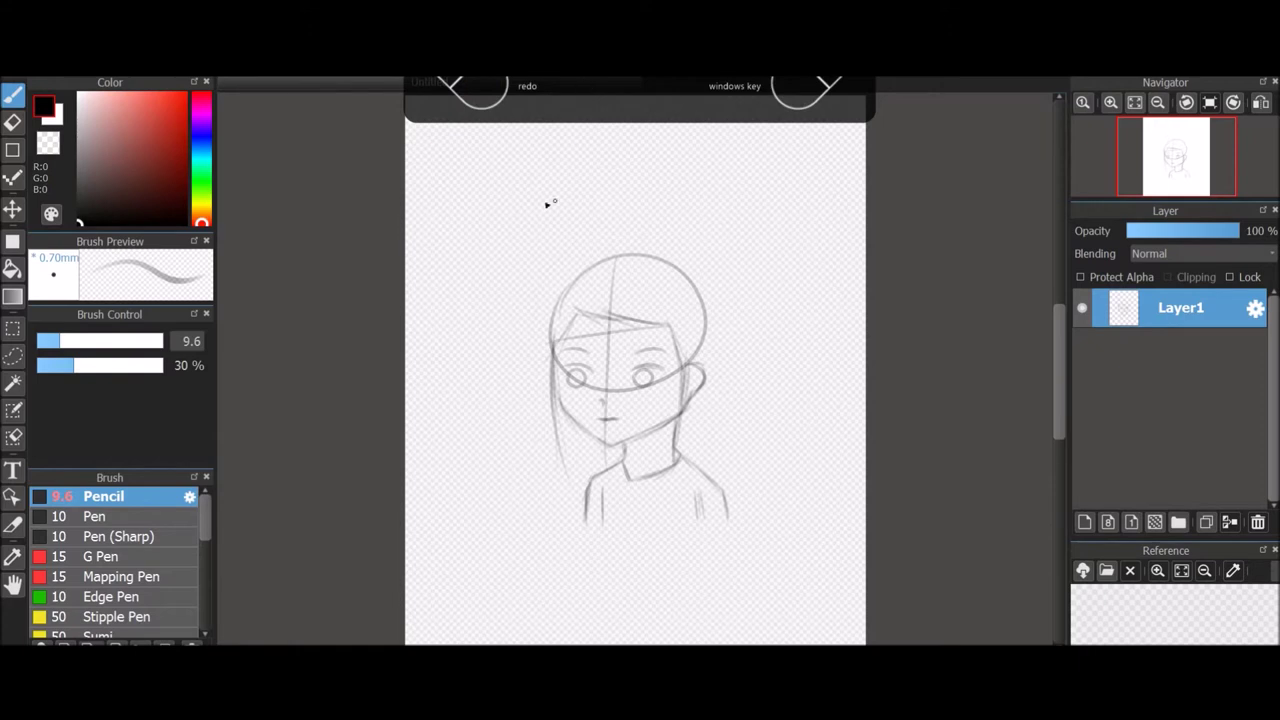
# Sketch the outer hair contour around the crown and sides of the head.
pyautogui.moveTo(610, 246)
pyautogui.mouseDown()
pyautogui.moveTo(551, 320)
pyautogui.moveTo(550, 354)
pyautogui.mouseUp()
pyautogui.moveTo(550, 354)
pyautogui.mouseDown()
pyautogui.moveTo(561, 286)
pyautogui.moveTo(629, 247)
pyautogui.moveTo(547, 312)
pyautogui.moveTo(661, 238)
pyautogui.moveTo(716, 273)
pyautogui.moveTo(730, 326)
pyautogui.moveTo(706, 388)
pyautogui.mouseUp()
pyautogui.moveTo(620, 244)
pyautogui.mouseDown()
pyautogui.moveTo(700, 274)
pyautogui.moveTo(727, 326)
pyautogui.mouseUp()
# Sketch a ponytail falling behind the head from the crown to the neck.
pyautogui.moveTo(700, 242)
pyautogui.mouseDown()
pyautogui.moveTo(735, 282)
pyautogui.moveTo(729, 357)
pyautogui.mouseUp()
pyautogui.moveTo(727, 264); pyautogui.dragTo(726, 420)
pyautogui.moveTo(731, 368); pyautogui.dragTo(688, 458)
pyautogui.hotkey('ctrl', 'z')
pyautogui.moveTo(729, 411)
pyautogui.mouseDown()
pyautogui.moveTo(706, 451)
pyautogui.moveTo(685, 451)
pyautogui.mouseUp()
# Sketch the hair parting above the fringe and refine the fringe edge beside the face.
pyautogui.moveTo(604, 251)
pyautogui.mouseDown()
pyautogui.moveTo(670, 240)
pyautogui.moveTo(585, 302)
pyautogui.mouseUp()
pyautogui.hotkey('ctrl', 'z')
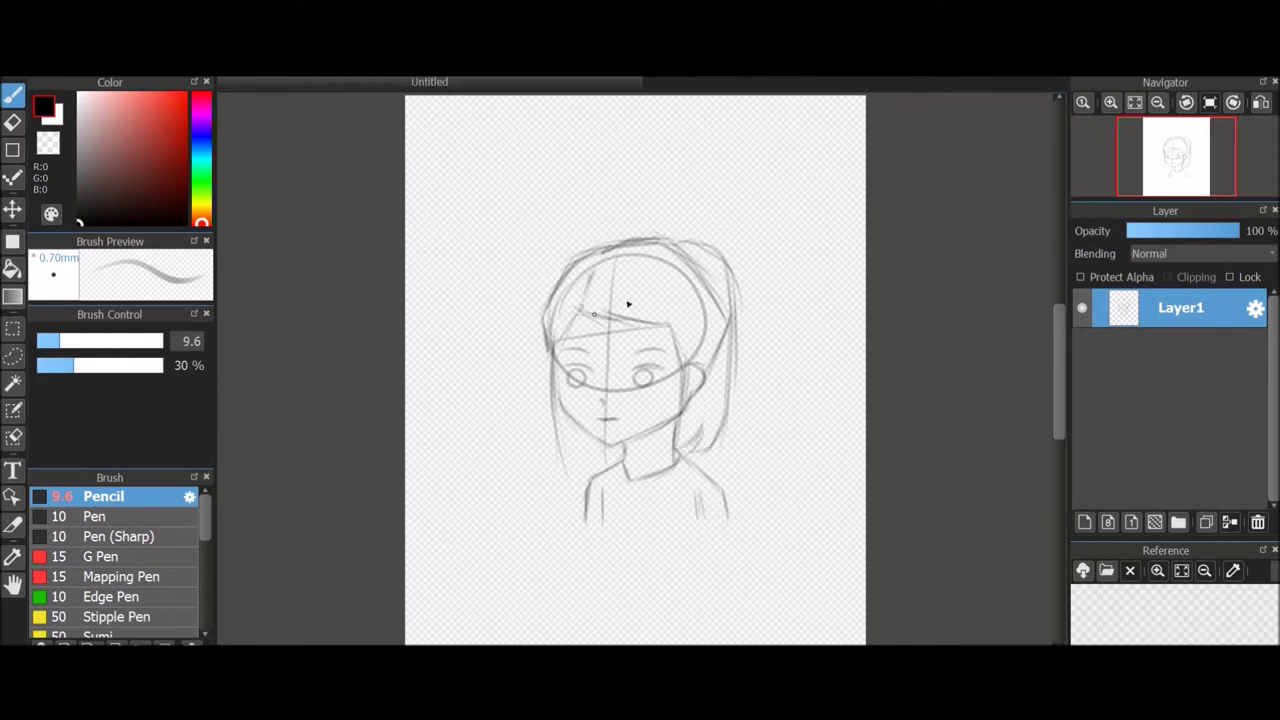
pyautogui.moveTo(556, 368); pyautogui.dragTo(566, 414)
pyautogui.hotkey('ctrl', 'z')
pyautogui.moveTo(576, 312); pyautogui.dragTo(560, 350)
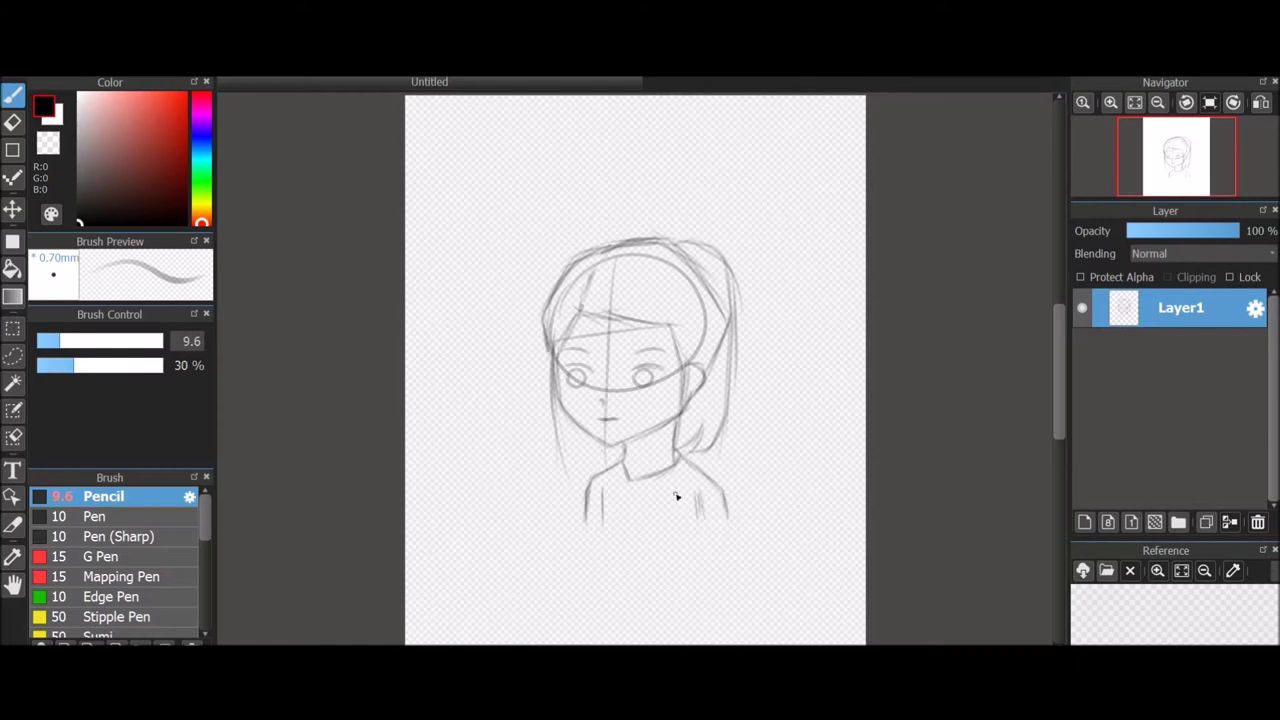
# Add a new layer and trace cleaner lines of the face, neck, shoulders and arms over the rough sketch.
pyautogui.click(1085, 522)
pyautogui.moveTo(553, 360)
pyautogui.mouseDown()
pyautogui.moveTo(611, 443)
pyautogui.moveTo(683, 409)
pyautogui.moveTo(616, 440)
pyautogui.mouseUp()
pyautogui.moveTo(682, 368)
pyautogui.mouseDown()
pyautogui.moveTo(686, 406)
pyautogui.moveTo(624, 459)
pyautogui.mouseUp()
pyautogui.moveTo(676, 422)
pyautogui.mouseDown()
pyautogui.moveTo(675, 454)
pyautogui.moveTo(583, 503)
pyautogui.moveTo(582, 516)
pyautogui.mouseUp()
pyautogui.moveTo(678, 455); pyautogui.dragTo(723, 509)
pyautogui.moveTo(599, 484); pyautogui.dragTo(600, 520)
pyautogui.moveTo(698, 519); pyautogui.dragTo(697, 487)
# Trace the hair, collar and facial features on the new layer, and hide the rough sketch on Layer1.
pyautogui.moveTo(582, 306); pyautogui.dragTo(560, 350)
pyautogui.moveTo(582, 306)
pyautogui.mouseDown()
pyautogui.moveTo(668, 326)
pyautogui.moveTo(677, 455)
pyautogui.mouseUp()
pyautogui.moveTo(563, 451)
pyautogui.mouseDown()
pyautogui.moveTo(548, 325)
pyautogui.moveTo(554, 364)
pyautogui.moveTo(564, 278)
pyautogui.moveTo(582, 258)
pyautogui.moveTo(617, 245)
pyautogui.moveTo(692, 257)
pyautogui.moveTo(728, 331)
pyautogui.moveTo(680, 246)
pyautogui.moveTo(713, 299)
pyautogui.moveTo(697, 240)
pyautogui.moveTo(736, 311)
pyautogui.moveTo(720, 424)
pyautogui.moveTo(730, 378)
pyautogui.moveTo(718, 420)
pyautogui.moveTo(706, 427)
pyautogui.moveTo(722, 400)
pyautogui.moveTo(692, 444)
pyautogui.moveTo(693, 401)
pyautogui.mouseUp()
pyautogui.moveTo(678, 452)
pyautogui.mouseDown()
pyautogui.moveTo(664, 476)
pyautogui.moveTo(626, 457)
pyautogui.moveTo(652, 475)
pyautogui.mouseUp()
pyautogui.moveTo(634, 372)
pyautogui.mouseDown()
pyautogui.moveTo(570, 363)
pyautogui.moveTo(574, 386)
pyautogui.moveTo(608, 423)
pyautogui.mouseUp()
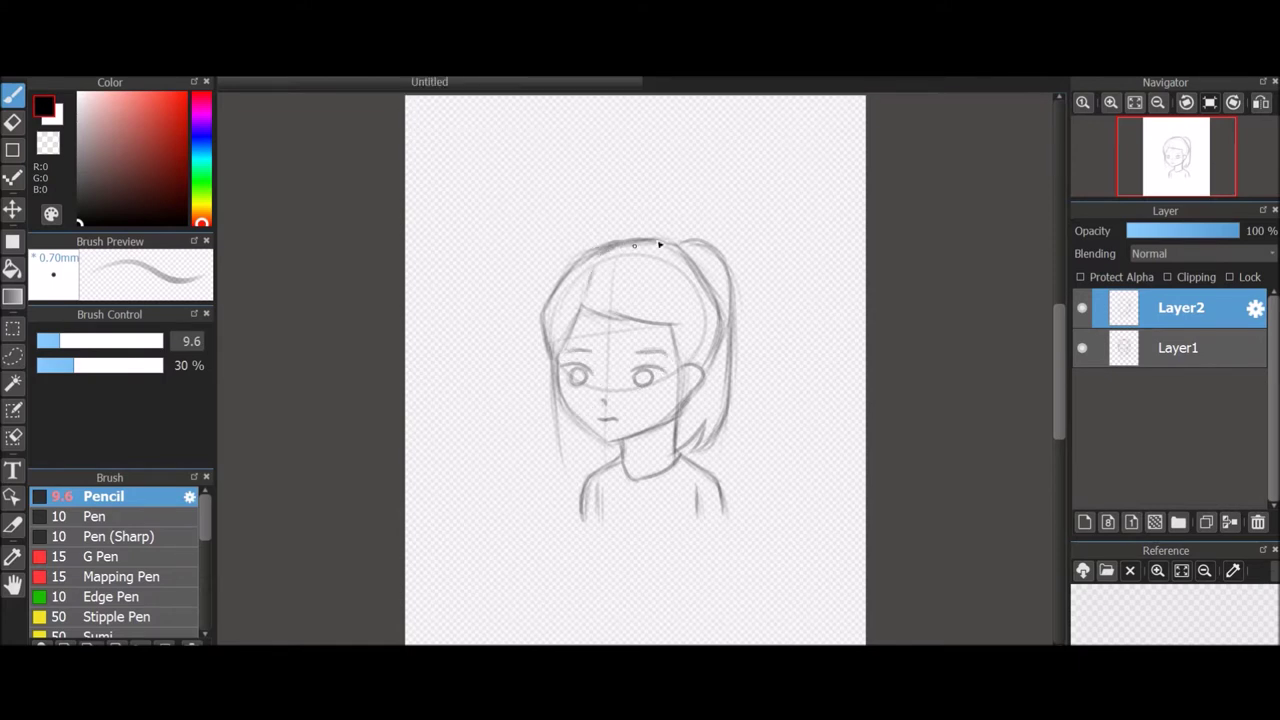
pyautogui.click(1082, 347)
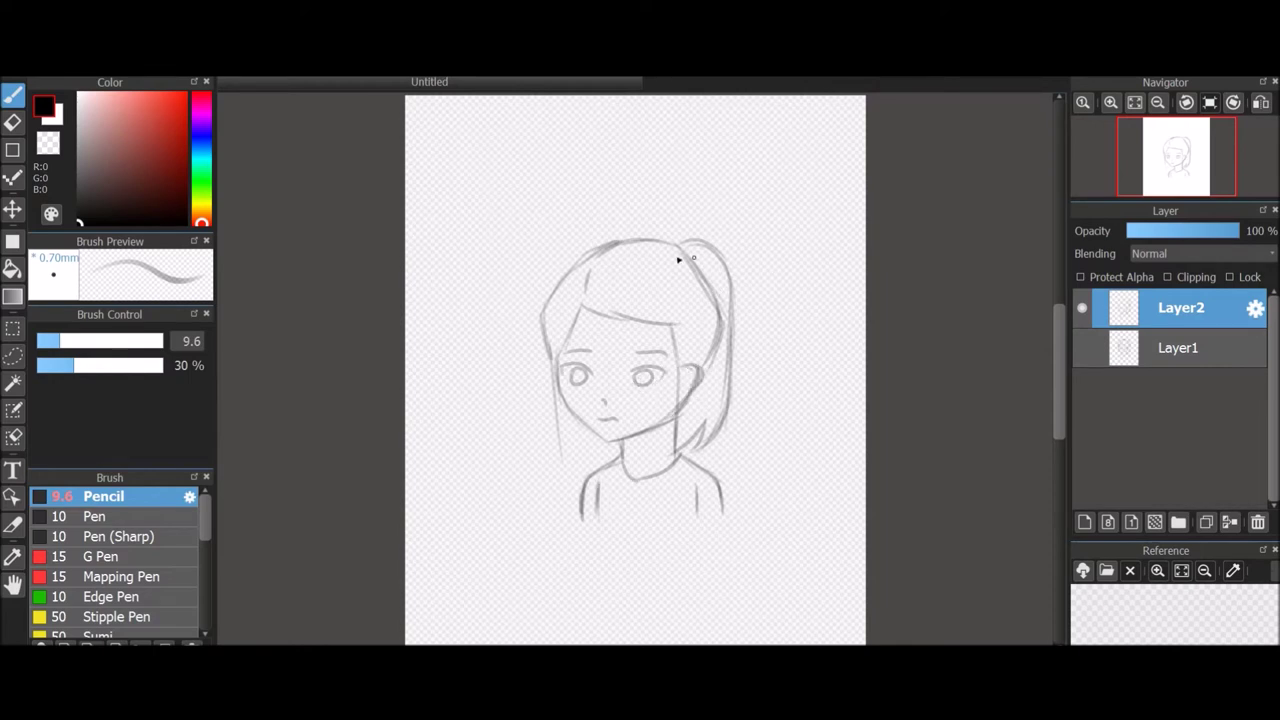
# On a new layer, paint the hair on the head with the Watercolor brush at size 20 in reddish brown (R139, G90, B86).
pyautogui.click(1084, 522)
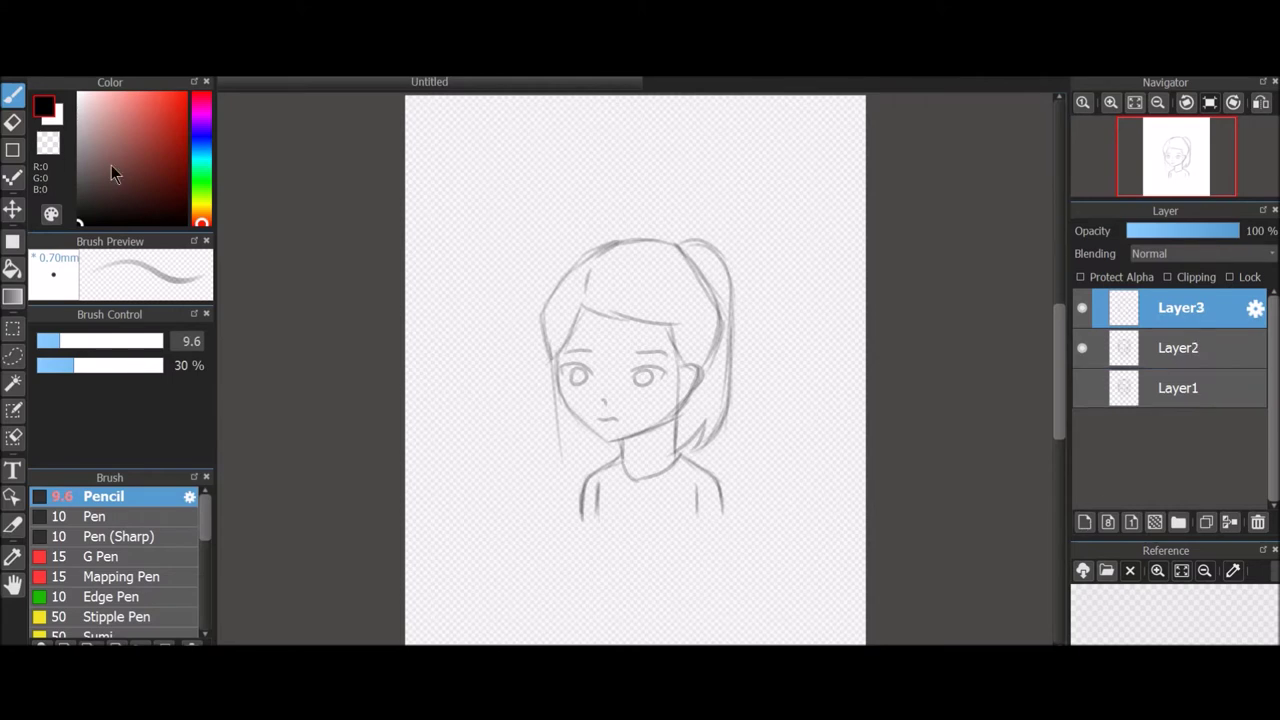
pyautogui.click(118, 152)
pyautogui.scroll(-3, 166, 506)
pyautogui.click(150, 506)
pyautogui.moveTo(588, 270)
pyautogui.mouseDown()
pyautogui.moveTo(559, 292)
pyautogui.moveTo(560, 346)
pyautogui.moveTo(554, 304)
pyautogui.moveTo(554, 356)
pyautogui.mouseUp()
pyautogui.click(89, 341)
pyautogui.moveTo(582, 272)
pyautogui.mouseDown()
pyautogui.moveTo(633, 248)
pyautogui.moveTo(592, 289)
pyautogui.moveTo(666, 313)
pyautogui.moveTo(649, 321)
pyautogui.moveTo(634, 265)
pyautogui.moveTo(594, 291)
pyautogui.moveTo(663, 301)
pyautogui.moveTo(622, 286)
pyautogui.moveTo(679, 266)
pyautogui.moveTo(673, 334)
pyautogui.moveTo(668, 317)
pyautogui.moveTo(693, 340)
pyautogui.moveTo(690, 295)
pyautogui.moveTo(695, 342)
pyautogui.mouseUp()
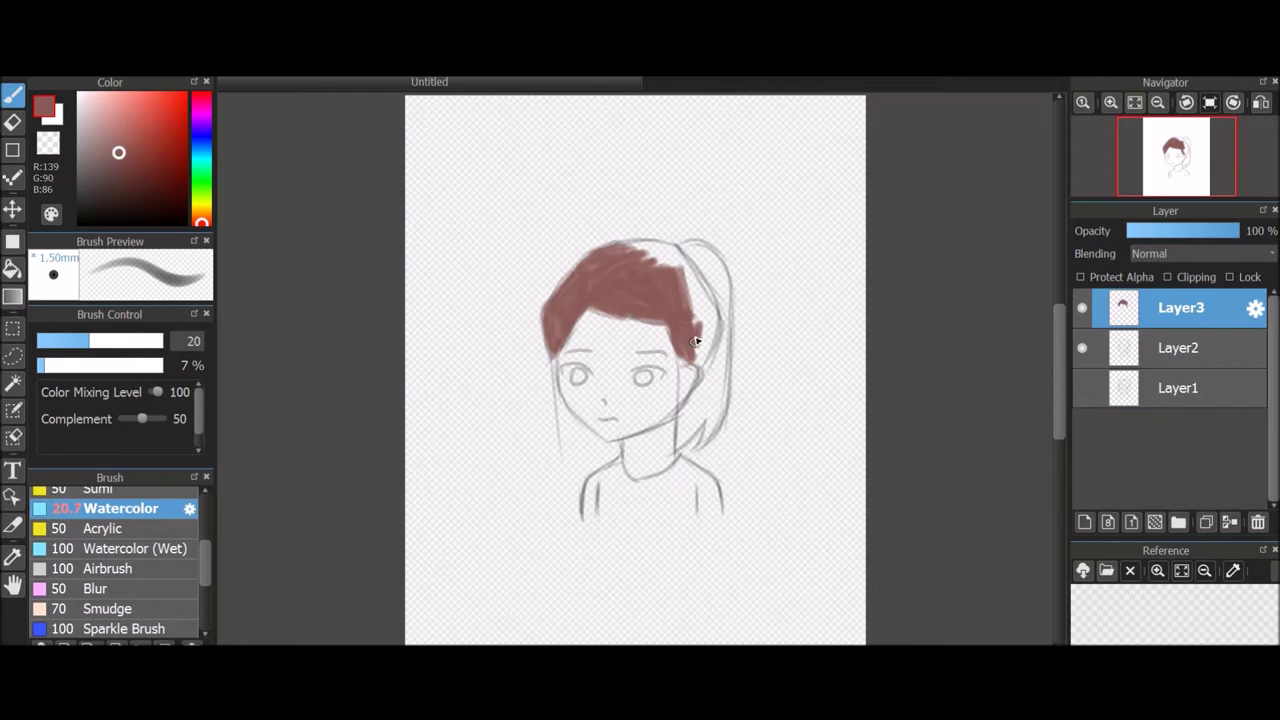
pyautogui.moveTo(695, 342)
pyautogui.mouseDown()
pyautogui.moveTo(656, 319)
pyautogui.moveTo(692, 319)
pyautogui.moveTo(680, 273)
pyautogui.moveTo(693, 325)
pyautogui.moveTo(663, 286)
pyautogui.moveTo(608, 256)
pyautogui.moveTo(586, 266)
pyautogui.moveTo(554, 323)
pyautogui.mouseUp()
pyautogui.click(119, 366)
pyautogui.click(161, 365)
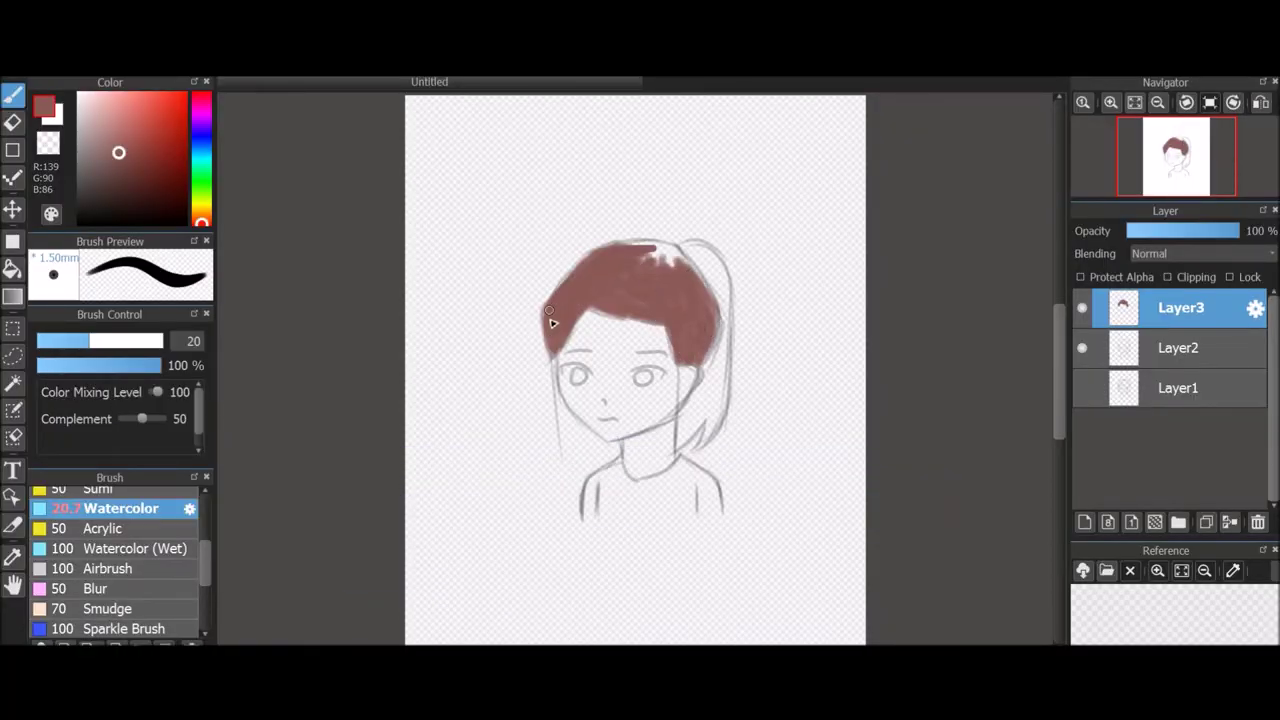
pyautogui.moveTo(674, 304)
pyautogui.mouseDown()
pyautogui.moveTo(676, 352)
pyautogui.moveTo(705, 340)
pyautogui.mouseUp()
pyautogui.moveTo(705, 340); pyautogui.dragTo(700, 360)
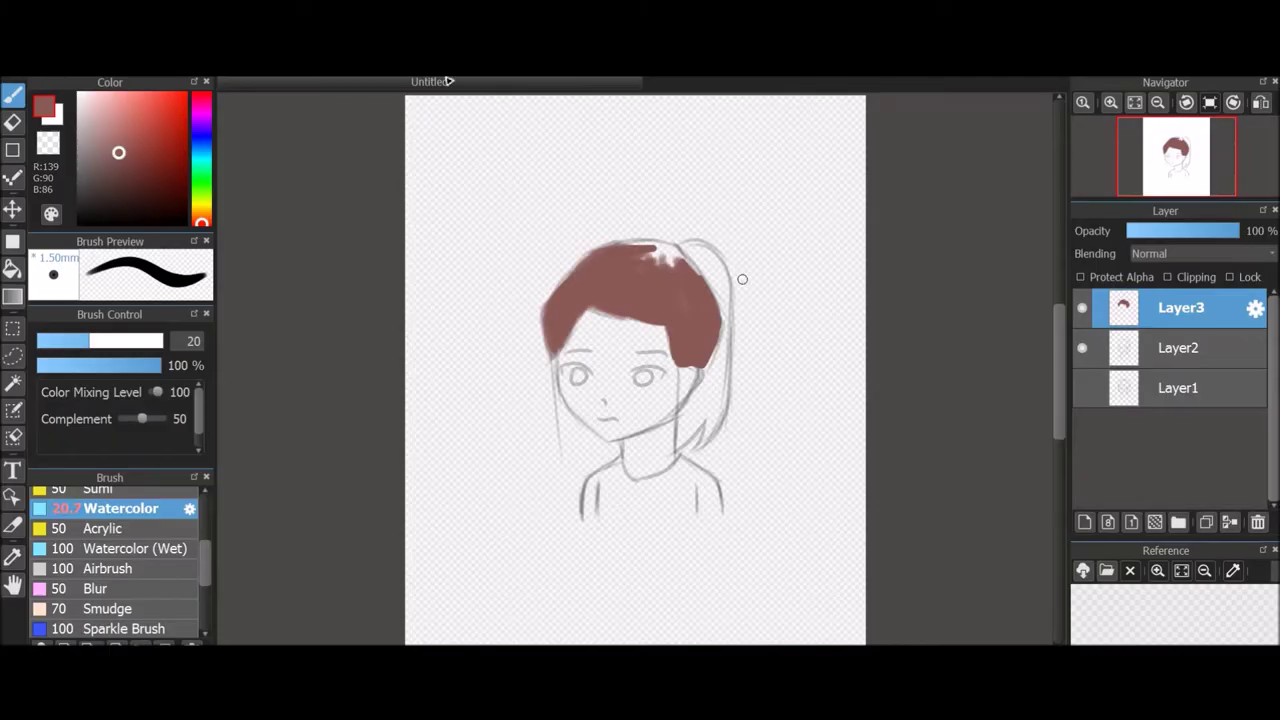
pyautogui.hotkey('ctrl', 'z')
pyautogui.hotkey('ctrl', 'z')
# Lower the brush opacity and fill the remaining gaps at the crown, fringe and back of the hair.
pyautogui.click(89, 366)
pyautogui.moveTo(620, 255); pyautogui.dragTo(672, 258)
pyautogui.moveTo(686, 354)
pyautogui.mouseDown()
pyautogui.moveTo(717, 323)
pyautogui.moveTo(636, 267)
pyautogui.moveTo(582, 273)
pyautogui.moveTo(557, 331)
pyautogui.mouseUp()
pyautogui.moveTo(592, 308)
pyautogui.mouseDown()
pyautogui.moveTo(660, 321)
pyautogui.moveTo(586, 308)
pyautogui.mouseUp()
pyautogui.moveTo(646, 246); pyautogui.dragTo(676, 250)
pyautogui.moveTo(717, 338); pyautogui.dragTo(706, 363)
# Line the back of the hair and the ponytail in dark brown (R70, G45, B43) at size 7.8 and 10% opacity.
pyautogui.click(119, 188)
pyautogui.click(63, 365)
pyautogui.click(54, 341)
pyautogui.click(49, 365)
pyautogui.moveTo(681, 248)
pyautogui.mouseDown()
pyautogui.moveTo(722, 318)
pyautogui.moveTo(705, 378)
pyautogui.mouseUp()
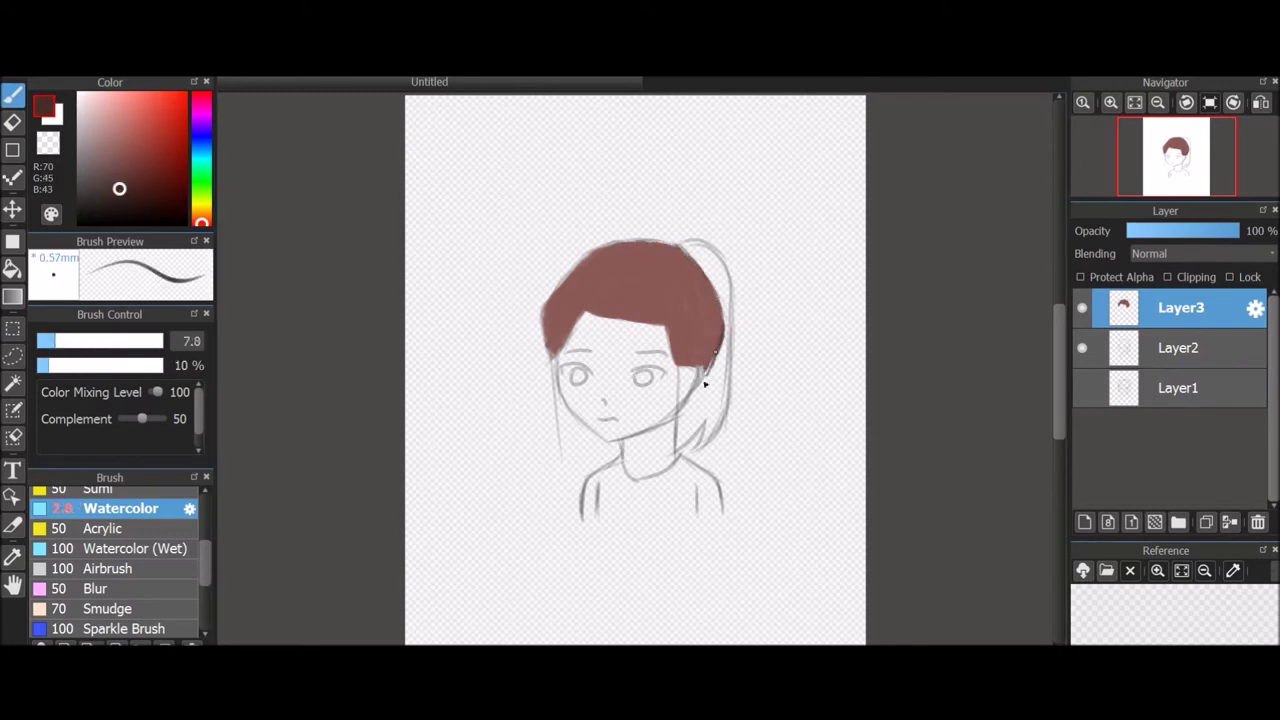
pyautogui.moveTo(722, 322)
pyautogui.mouseDown()
pyautogui.moveTo(681, 249)
pyautogui.moveTo(726, 315)
pyautogui.moveTo(688, 434)
pyautogui.moveTo(706, 434)
pyautogui.mouseUp()
# Sample the hair's brown from the canvas and fill the ponytail down to its tips with a larger brush.
pyautogui.rightClick(649, 277)
pyautogui.click(129, 341)
pyautogui.click(92, 341)
pyautogui.moveTo(729, 368); pyautogui.dragTo(700, 449)
pyautogui.moveTo(730, 336); pyautogui.dragTo(702, 450)
# Shade the hair edges, crown and side lock in darker brown (R98, G49, B44) at brush size 11.1.
pyautogui.click(137, 174)
pyautogui.click(63, 341)
pyautogui.moveTo(700, 260); pyautogui.dragTo(706, 378)
pyautogui.moveTo(672, 243); pyautogui.dragTo(698, 270)
pyautogui.moveTo(594, 249)
pyautogui.mouseDown()
pyautogui.moveTo(676, 246)
pyautogui.moveTo(549, 318)
pyautogui.moveTo(550, 358)
pyautogui.mouseUp()
pyautogui.moveTo(584, 312); pyautogui.dragTo(554, 360)
# Deepen the shading beside the ear, along the ponytail's outer edge and at its lower tips.
pyautogui.moveTo(617, 318); pyautogui.dragTo(634, 322)
pyautogui.hotkey('ctrl', 'z')
pyautogui.hotkey('ctrl', 'z')
pyautogui.moveTo(668, 332); pyautogui.dragTo(698, 374)
pyautogui.moveTo(718, 256); pyautogui.dragTo(733, 388)
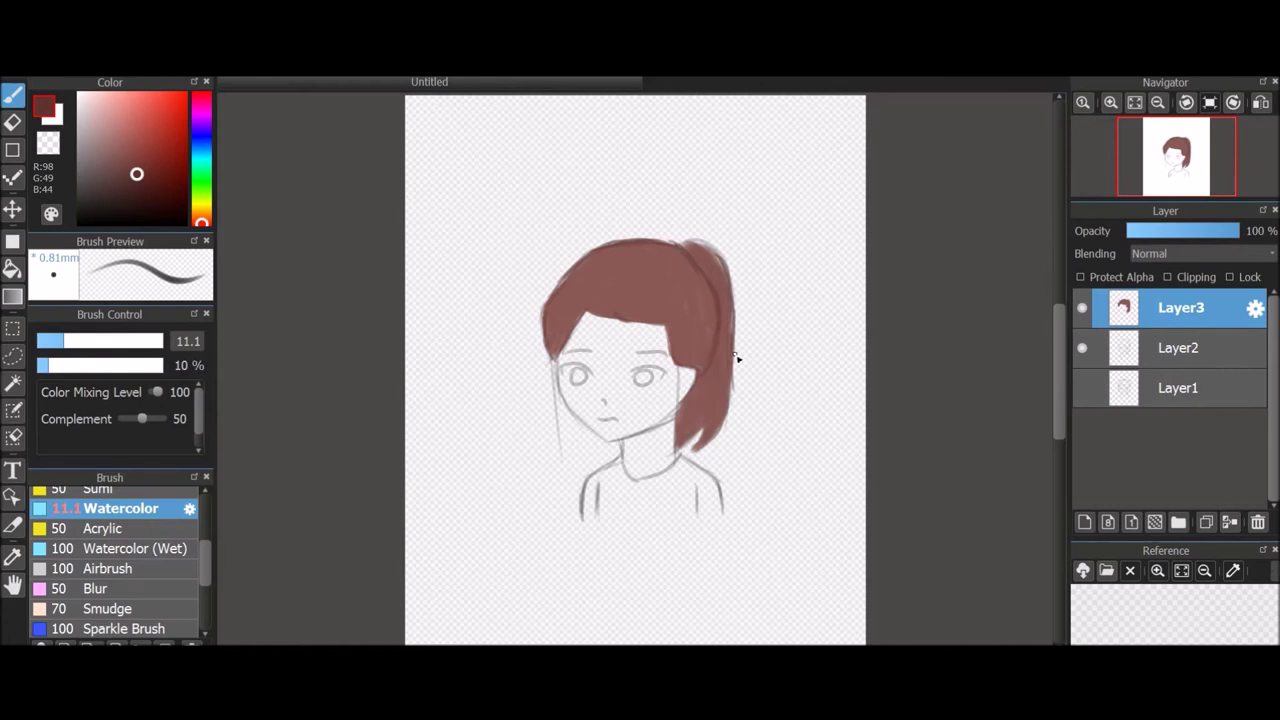
pyautogui.moveTo(736, 358); pyautogui.dragTo(655, 340)
pyautogui.moveTo(690, 449)
pyautogui.mouseDown()
pyautogui.moveTo(731, 400)
pyautogui.moveTo(719, 433)
pyautogui.moveTo(690, 408)
pyautogui.mouseUp()
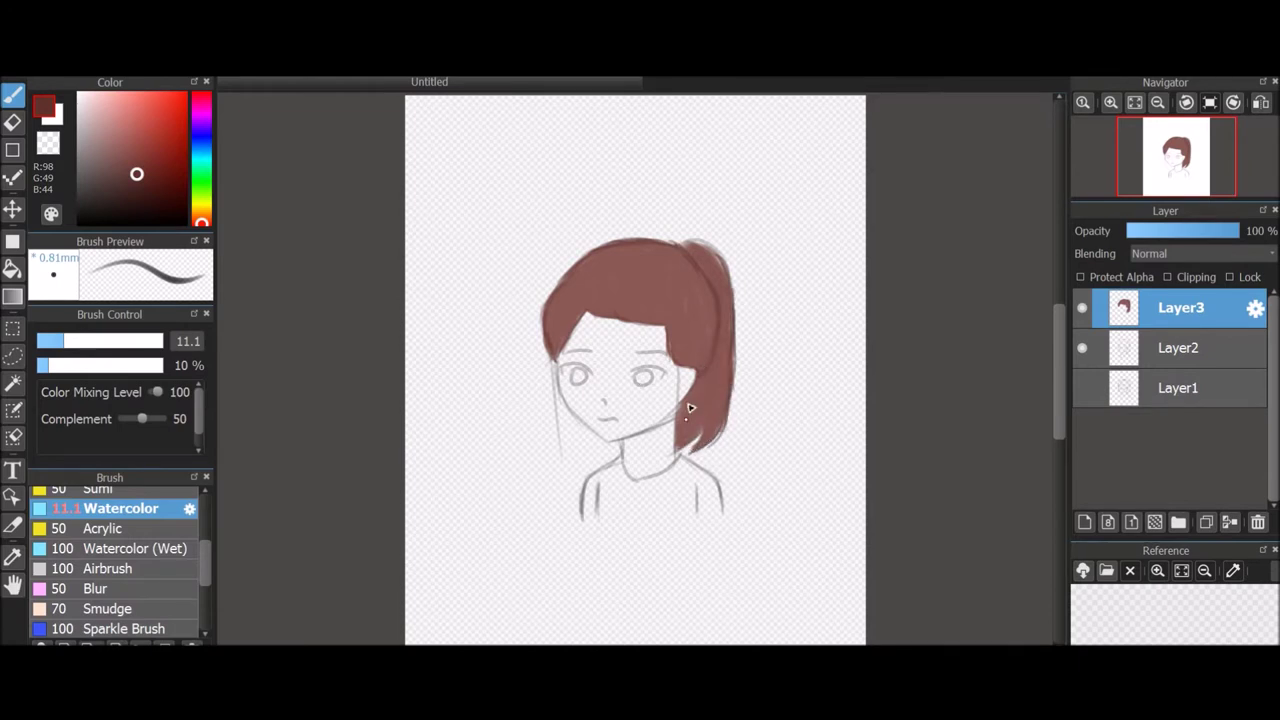
# Paint soft white highlights on the hair and ponytail at brush size 35 and 2% opacity.
pyautogui.click(113, 340)
pyautogui.click(79, 93)
pyautogui.click(39, 365)
pyautogui.moveTo(603, 298)
pyautogui.mouseDown()
pyautogui.moveTo(604, 251)
pyautogui.moveTo(601, 280)
pyautogui.moveTo(605, 260)
pyautogui.moveTo(589, 258)
pyautogui.moveTo(614, 279)
pyautogui.moveTo(607, 295)
pyautogui.moveTo(580, 300)
pyautogui.moveTo(601, 298)
pyautogui.moveTo(607, 252)
pyautogui.moveTo(595, 282)
pyautogui.moveTo(595, 254)
pyautogui.moveTo(585, 313)
pyautogui.moveTo(589, 269)
pyautogui.moveTo(567, 322)
pyautogui.moveTo(597, 263)
pyautogui.mouseUp()
pyautogui.hotkey('ctrl', 'z')
pyautogui.hotkey('ctrl', 'z')
pyautogui.hotkey('ctrl', 'z')
pyautogui.hotkey('ctrl', 'z')
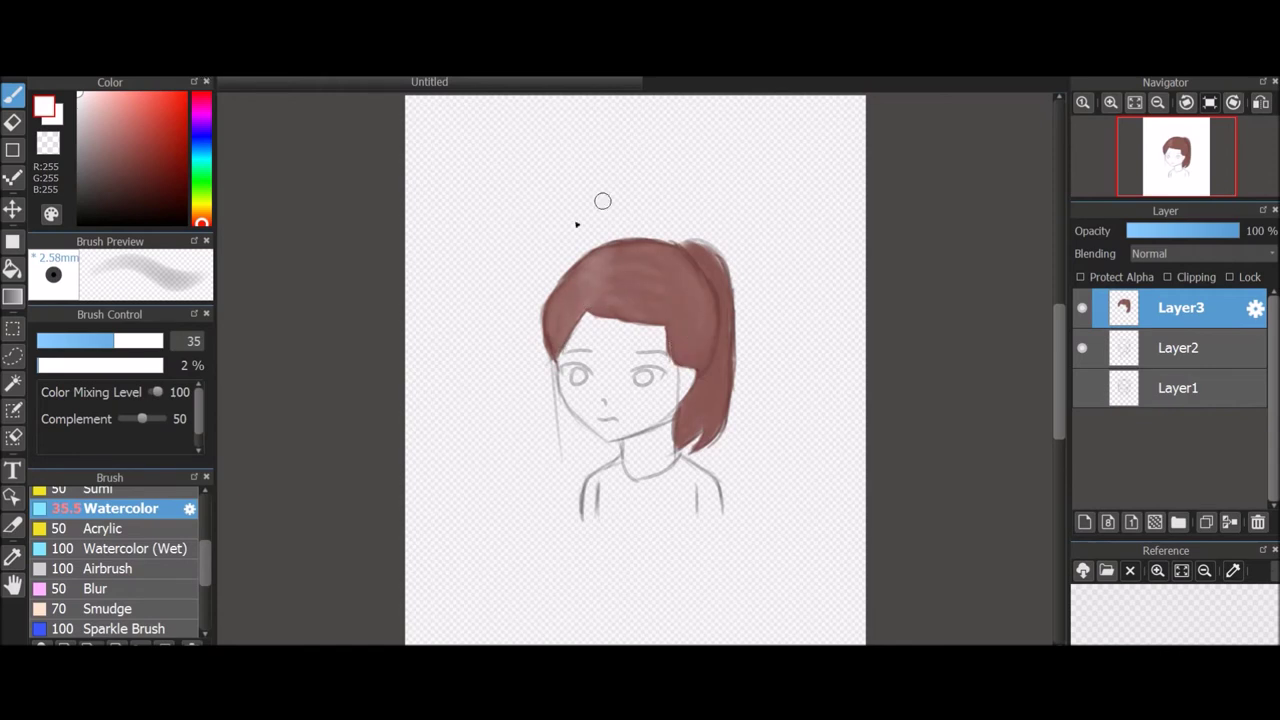
pyautogui.moveTo(707, 251)
pyautogui.mouseDown()
pyautogui.moveTo(726, 326)
pyautogui.moveTo(707, 393)
pyautogui.mouseUp()
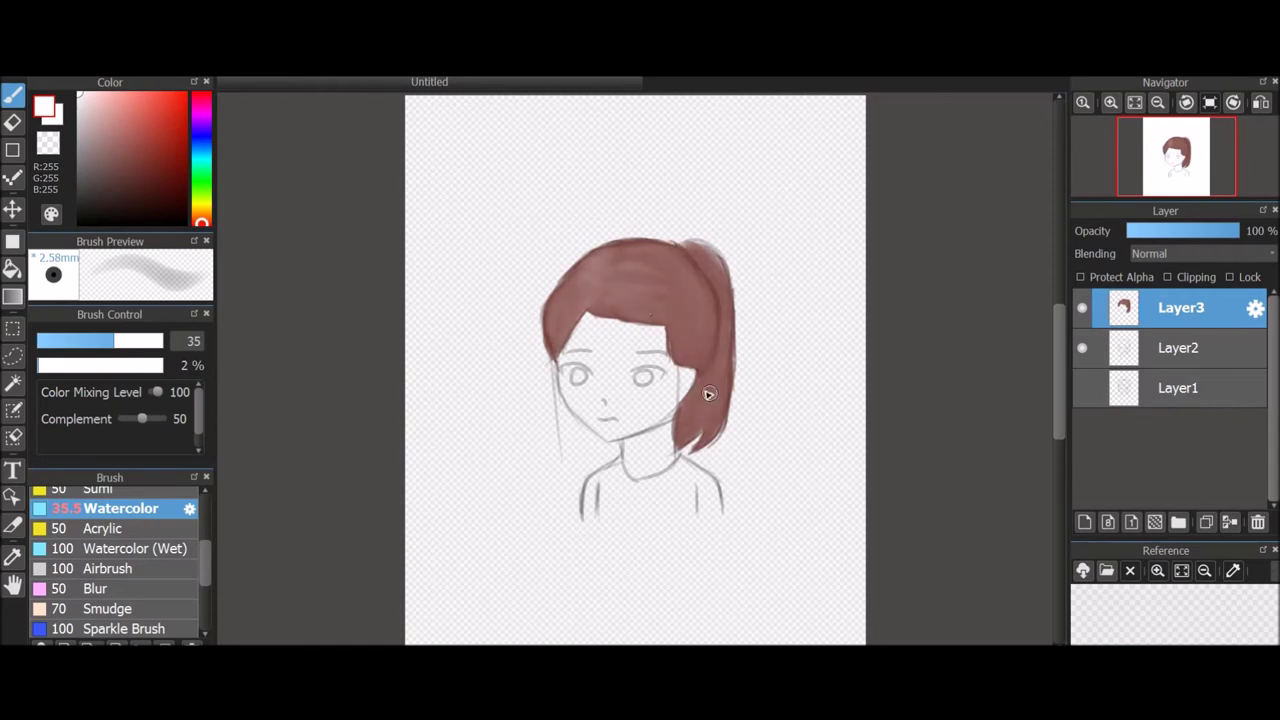
# Shade the lower ponytail with a darkened sampled brown, and set the brush to R91, G44, B40 at size 15.
pyautogui.keyDown('alt'); pyautogui.click(690, 403); pyautogui.keyUp('alt')
pyautogui.moveTo(141, 200); pyautogui.dragTo(136, 163)
pyautogui.moveTo(686, 390)
pyautogui.mouseDown()
pyautogui.moveTo(700, 423)
pyautogui.moveTo(711, 370)
pyautogui.mouseUp()
pyautogui.moveTo(113, 123); pyautogui.dragTo(139, 178)
pyautogui.click(77, 341)
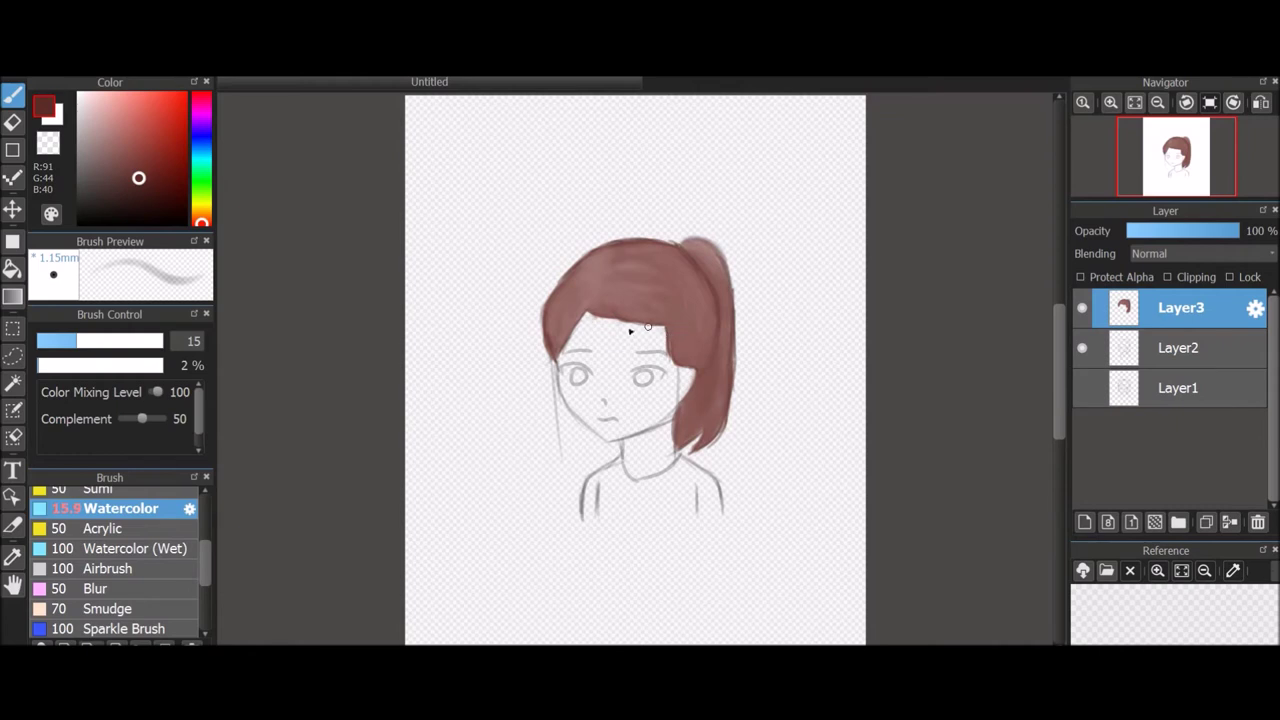
# Add two new layers and move Layer5 directly below the hair layer.
pyautogui.click(1084, 522)
pyautogui.click(1084, 522)
pyautogui.moveTo(1186, 314)
pyautogui.mouseDown()
pyautogui.moveTo(1186, 446)
pyautogui.moveTo(1162, 378)
pyautogui.mouseUp()
# Paint both irises red on Layer5 with a smaller brush.
pyautogui.scroll(5, 638, 348)
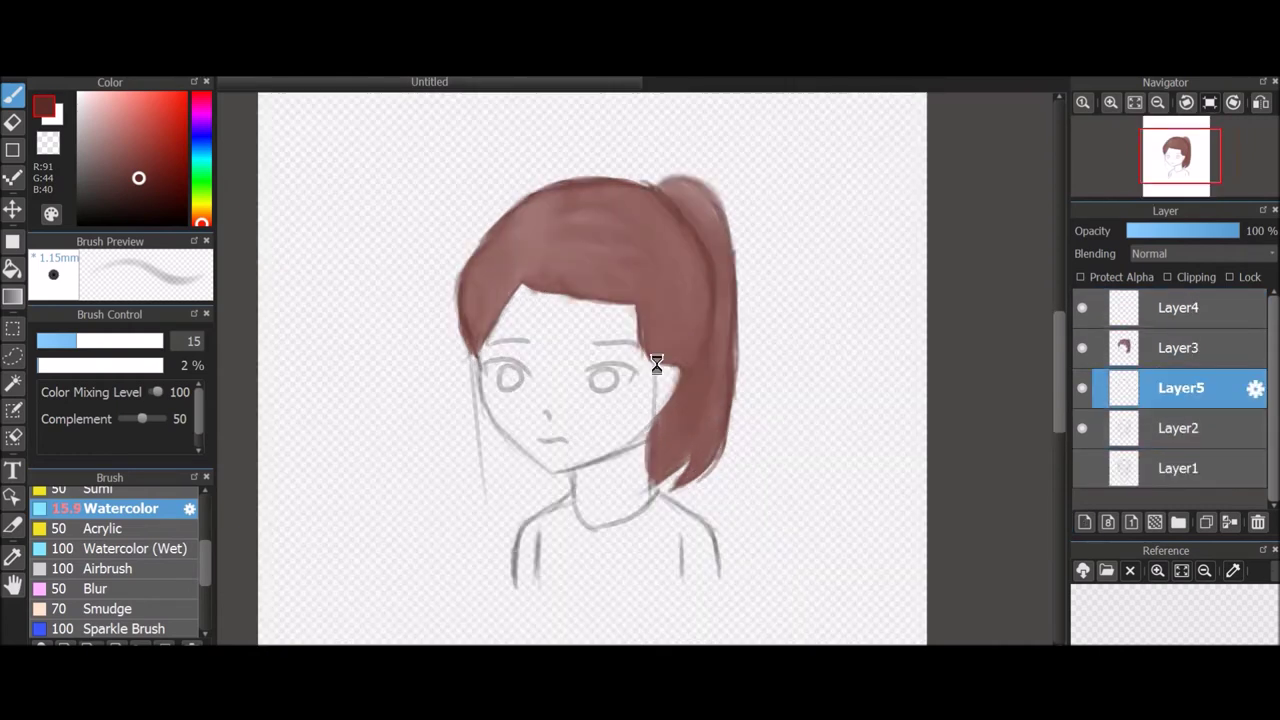
pyautogui.press('[')
pyautogui.click(115, 129)
pyautogui.click(144, 121)
pyautogui.click(144, 135)
pyautogui.moveTo(452, 420); pyautogui.dragTo(451, 423)
pyautogui.moveTo(632, 425)
pyautogui.mouseDown()
pyautogui.moveTo(663, 423)
pyautogui.moveTo(643, 429)
pyautogui.mouseUp()
# Blend light peach (R210, G172, B145) into the lower part of both irises.
pyautogui.click(111, 115)
pyautogui.moveTo(201, 209); pyautogui.dragTo(201, 216)
pyautogui.moveTo(452, 440); pyautogui.dragTo(462, 446)
pyautogui.moveTo(638, 440); pyautogui.dragTo(650, 440)
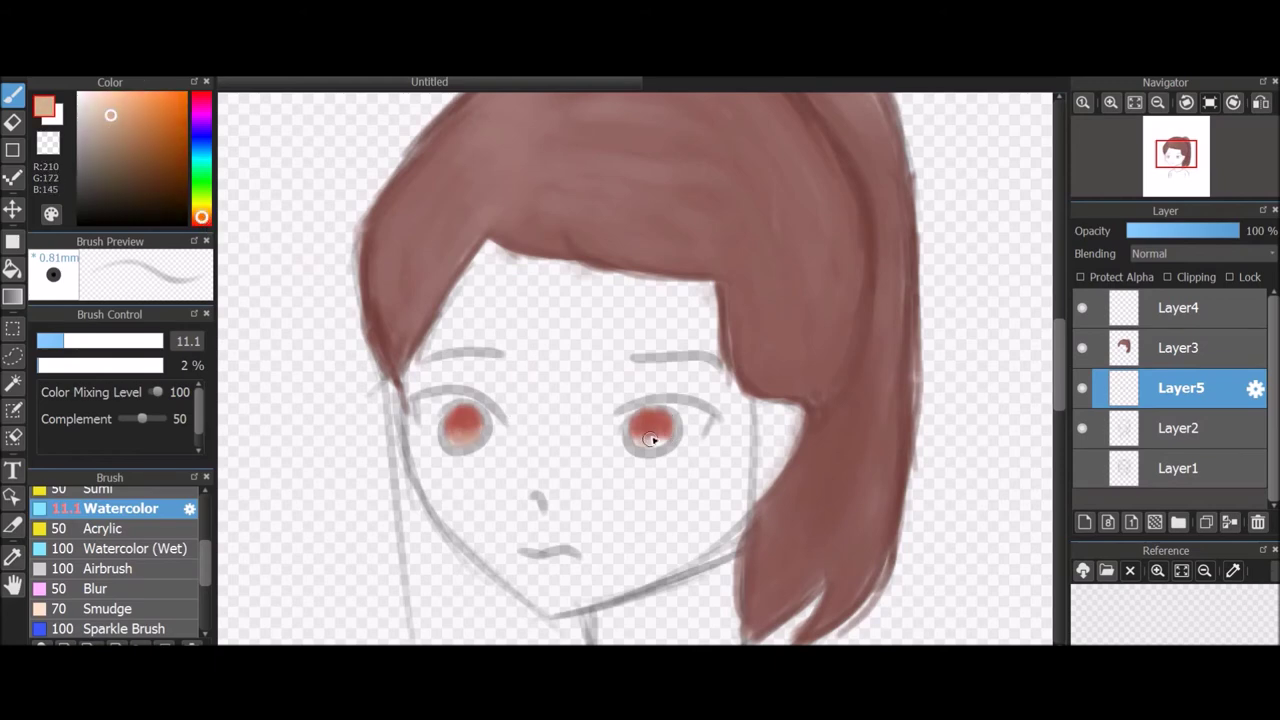
# Intensify both irises with orange (R231, G150, B93) and red (R230, G71, B66) at 4% opacity.
pyautogui.click(142, 104)
pyautogui.click(42, 365)
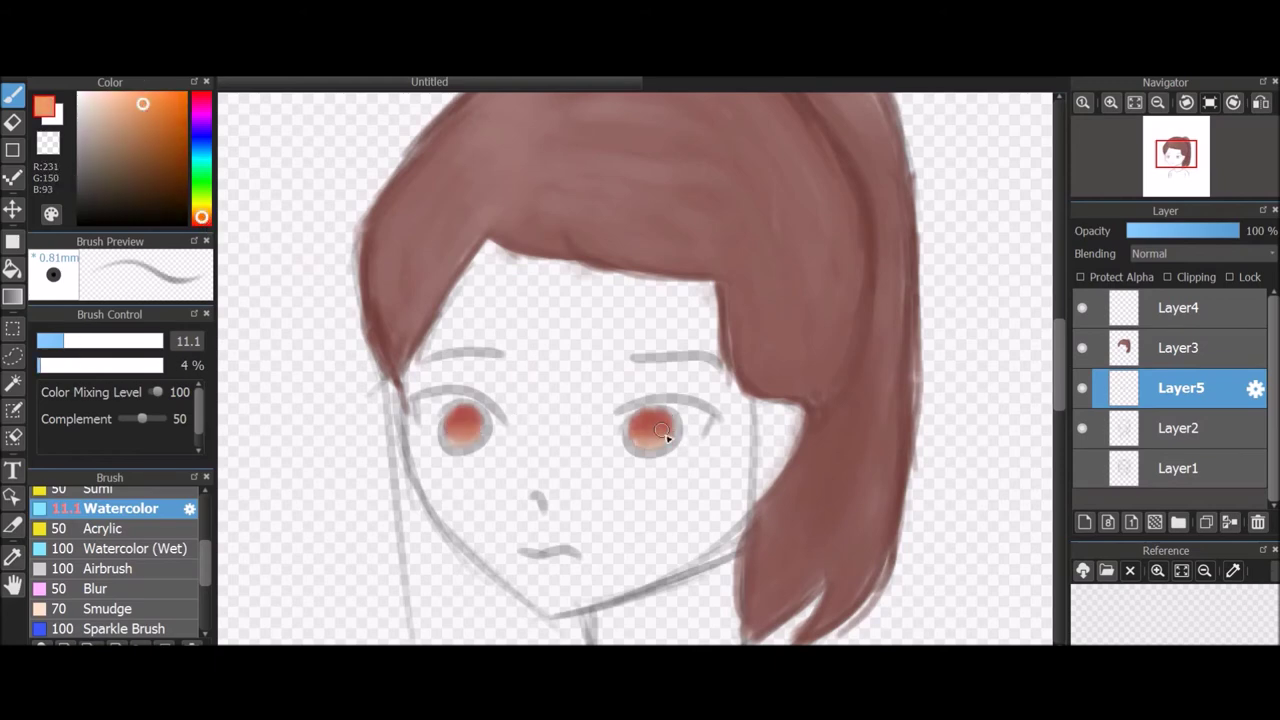
pyautogui.scroll(-1, 701, 397)
pyautogui.scroll(2, 591, 457)
pyautogui.click(155, 104)
pyautogui.moveTo(201, 216); pyautogui.dragTo(201, 225)
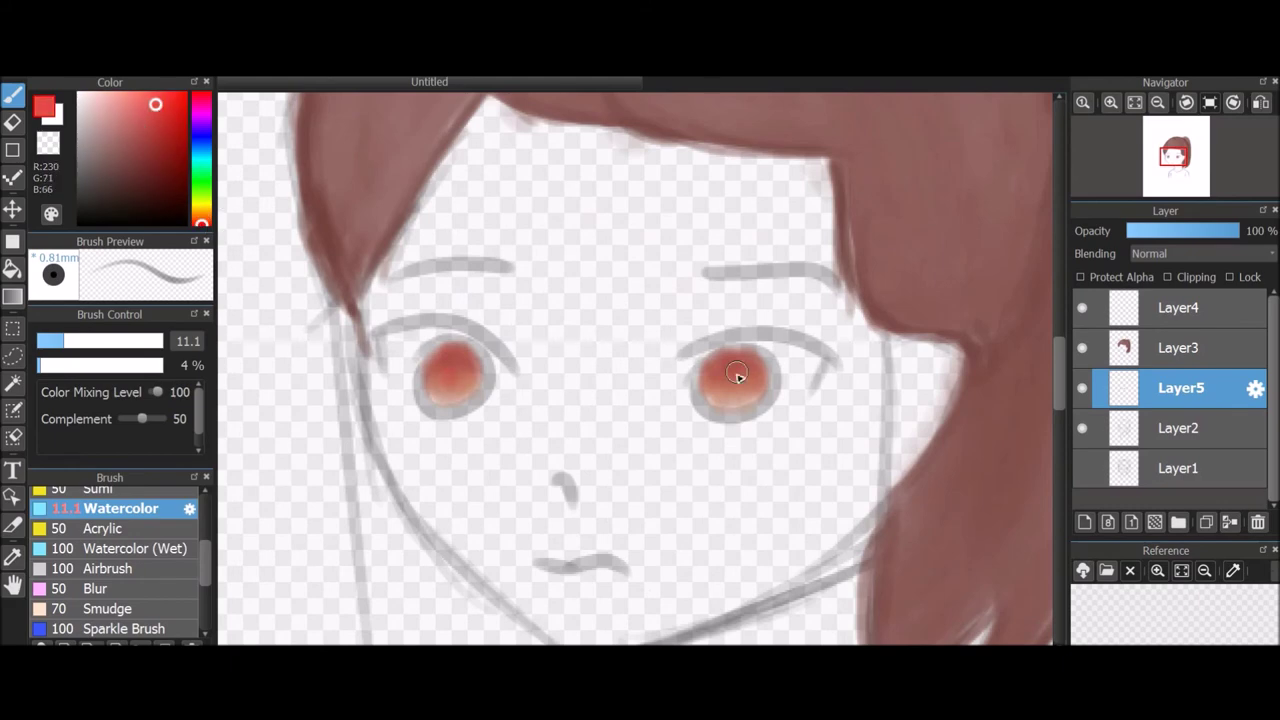
# Soften the irises with faint white highlights at brush size 6.6 and 2% opacity.
pyautogui.click(79, 94)
pyautogui.moveTo(42, 366); pyautogui.dragTo(39, 368)
pyautogui.click(50, 341)
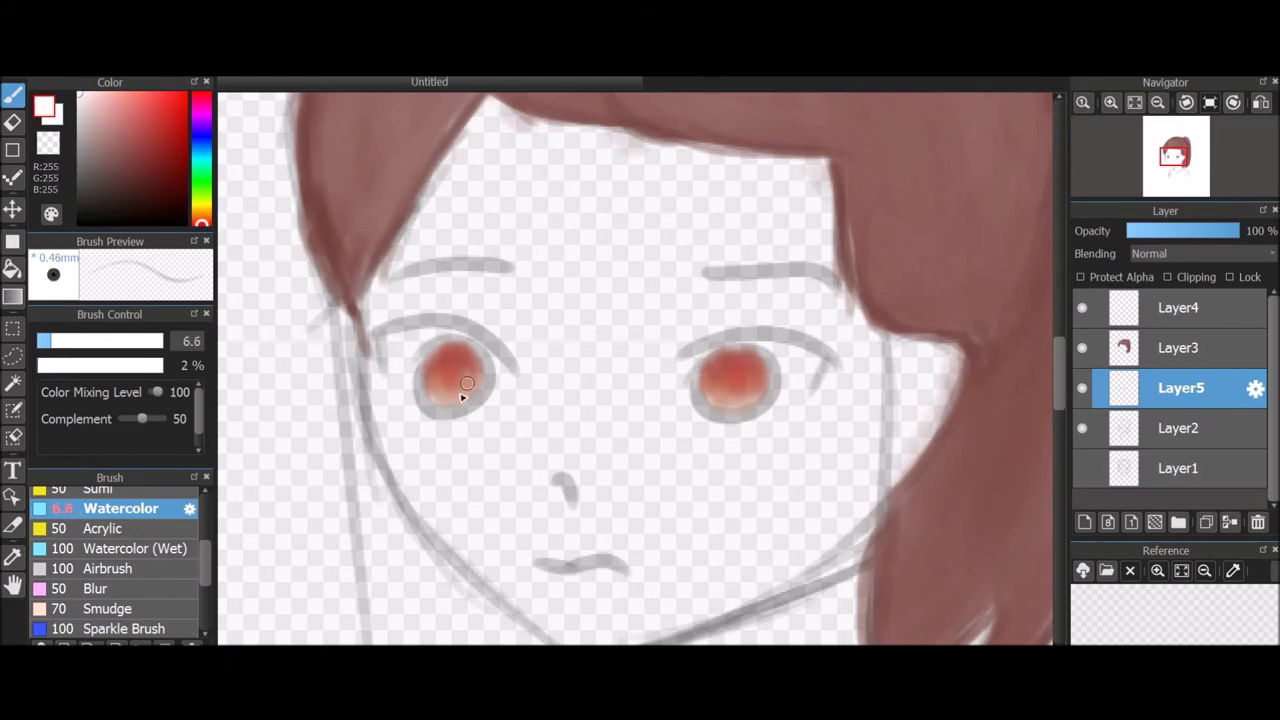
pyautogui.scroll(-3, 760, 367)
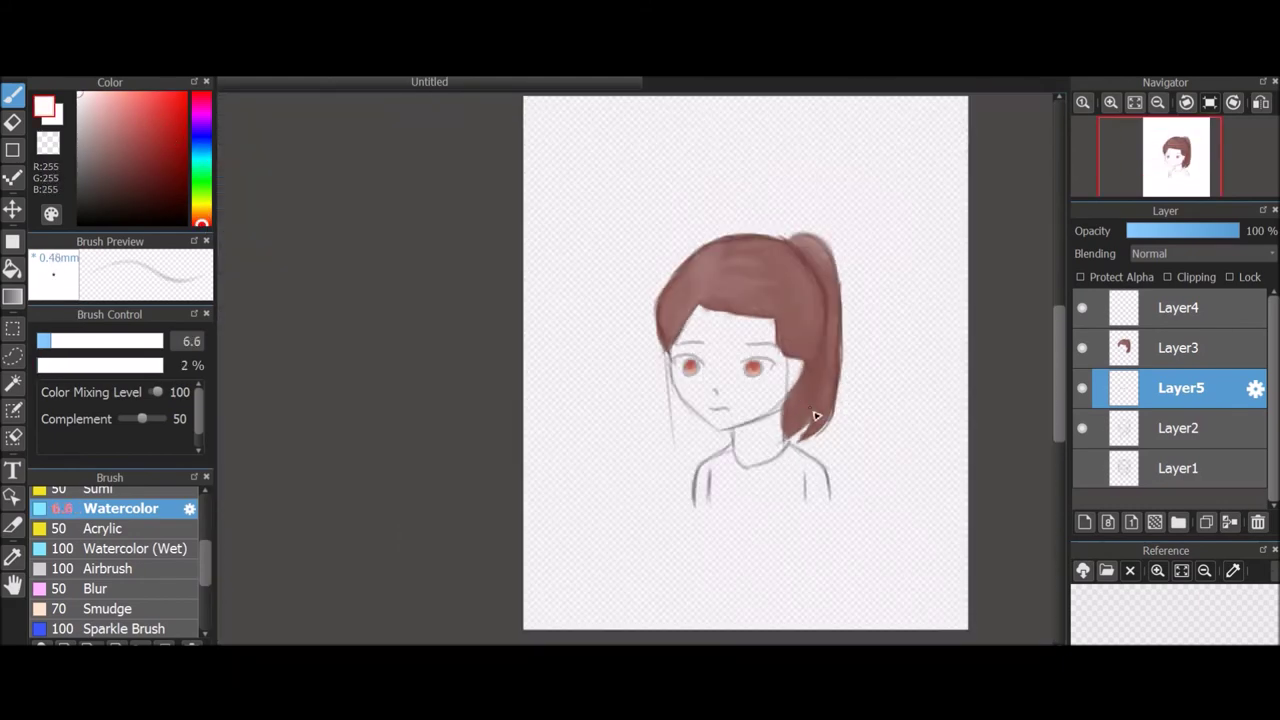
pyautogui.scroll(1, 814, 423)
# Paint curved white reflections in both irises at brush size 3 and 100% opacity.
pyautogui.click(157, 365)
pyautogui.click(41, 341)
pyautogui.click(43, 341)
pyautogui.scroll(2, 585, 356)
pyautogui.scroll(3, 668, 311)
pyautogui.moveTo(417, 276)
pyautogui.mouseDown()
pyautogui.moveTo(503, 326)
pyautogui.moveTo(503, 264)
pyautogui.mouseUp()
pyautogui.scroll(-3, 658, 267)
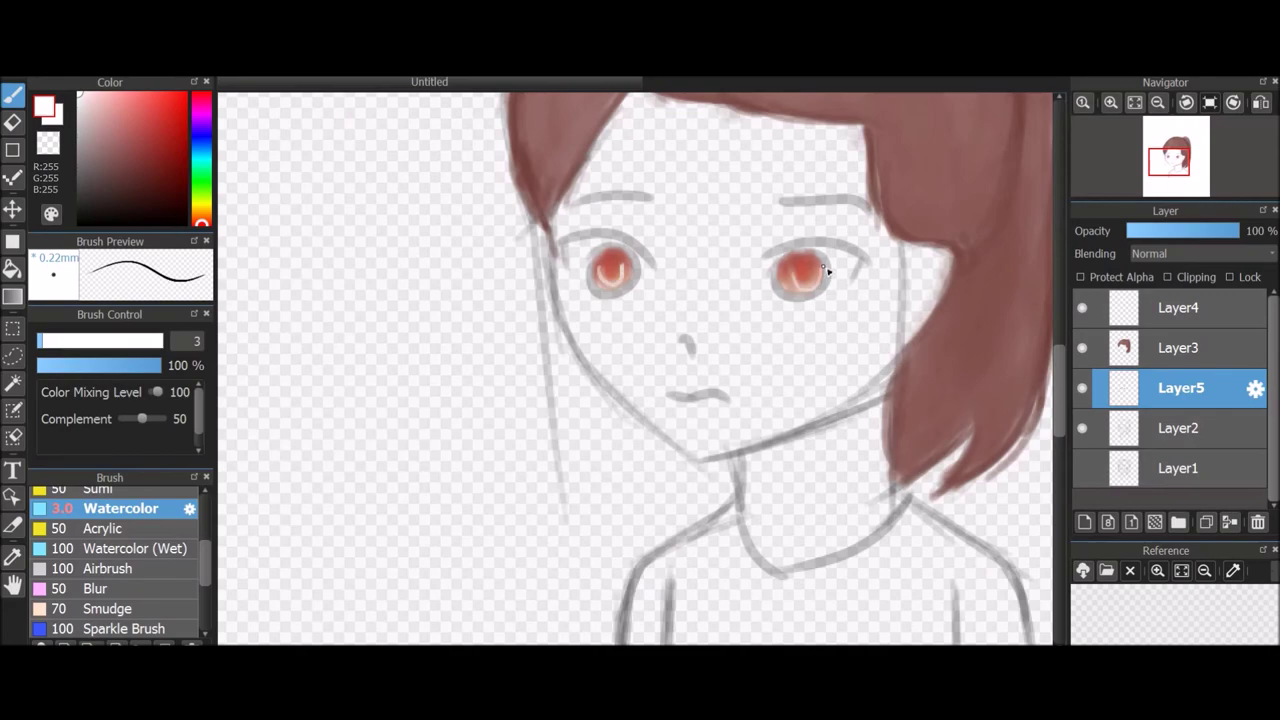
pyautogui.scroll(3, 737, 277)
pyautogui.keyDown('alt'); pyautogui.click(649, 206); pyautogui.keyUp('alt')
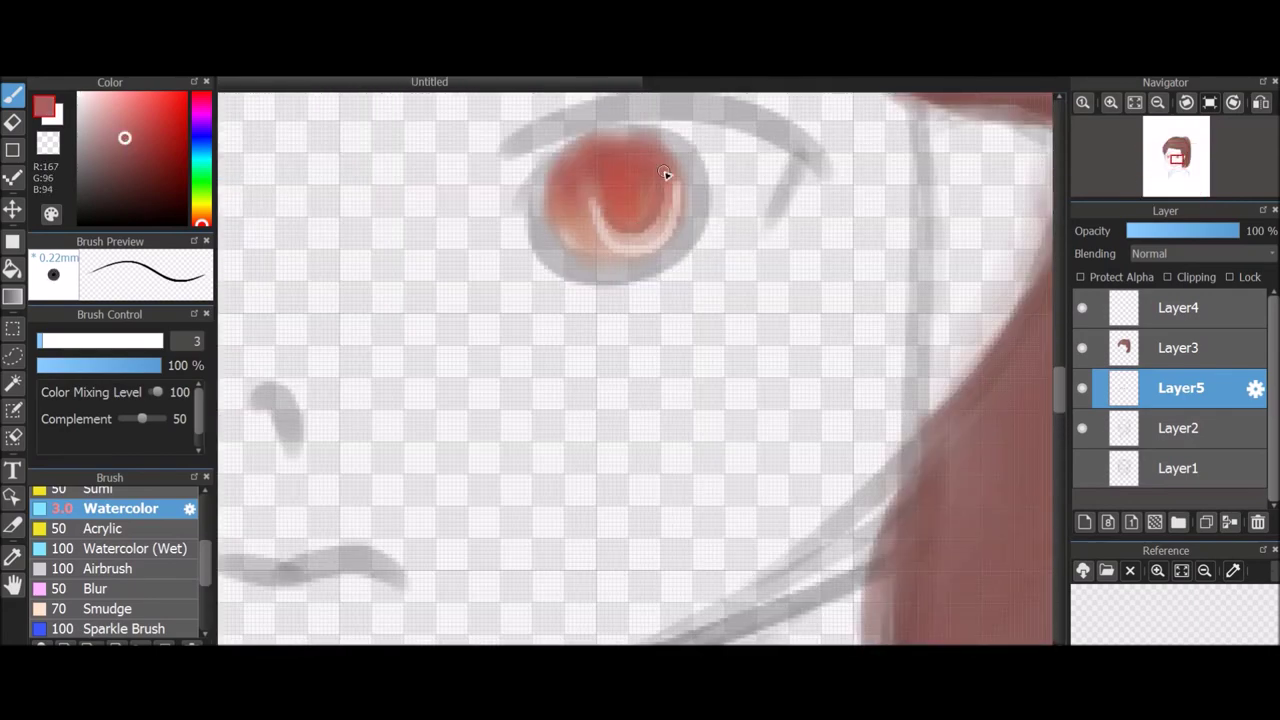
pyautogui.scroll(-2, 669, 174)
pyautogui.scroll(-3, 507, 196)
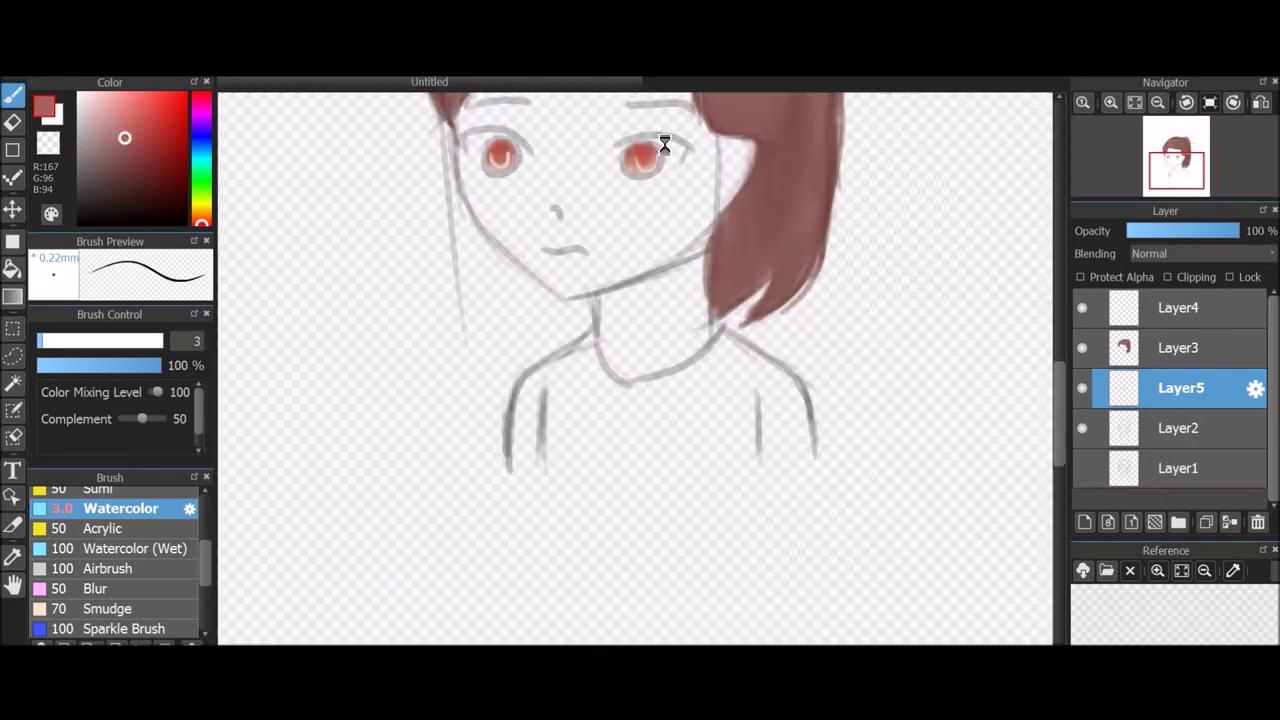
# Set the brush to white at size 14.9 and move Layer5 below Layer2.
pyautogui.scroll(2, 367, 273)
pyautogui.click(73, 341)
pyautogui.click(79, 94)
pyautogui.scroll(1, 500, 225)
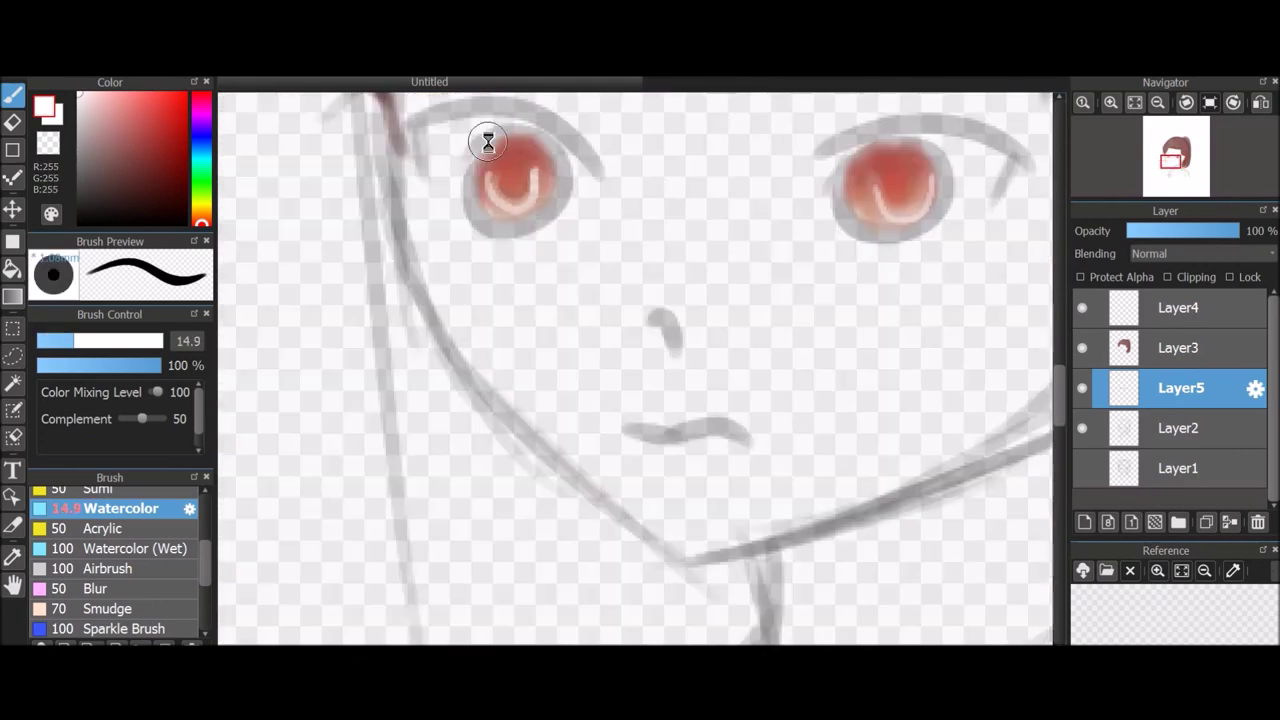
pyautogui.moveTo(1181, 388); pyautogui.dragTo(1160, 446)
# Paint the whites of both eyes around the irises in white on Layer5.
pyautogui.moveTo(440, 135)
pyautogui.mouseDown()
pyautogui.moveTo(429, 163)
pyautogui.moveTo(462, 200)
pyautogui.mouseUp()
pyautogui.hotkey('ctrl', 'z')
pyautogui.click(60, 341)
pyautogui.moveTo(500, 121); pyautogui.dragTo(574, 173)
pyautogui.moveTo(454, 194); pyautogui.dragTo(468, 220)
pyautogui.moveTo(848, 152)
pyautogui.mouseDown()
pyautogui.moveTo(966, 148)
pyautogui.moveTo(958, 140)
pyautogui.moveTo(974, 193)
pyautogui.moveTo(946, 218)
pyautogui.mouseUp()
pyautogui.moveTo(824, 172); pyautogui.dragTo(838, 200)
pyautogui.moveTo(586, 160); pyautogui.dragTo(559, 205)
pyautogui.scroll(-5, 559, 200)
pyautogui.scroll(3, 600, 162)
# Add a new layer for the skin and place it below Layer5.
pyautogui.click(1083, 523)
pyautogui.moveTo(1154, 428); pyautogui.dragTo(1156, 478)
pyautogui.scroll(-1, 1214, 348)
pyautogui.scroll(1, 1214, 348)
# Fill the face, ear and neck with a pale pink skin tone on the new layer.
pyautogui.click(96, 93)
pyautogui.moveTo(202, 222); pyautogui.dragTo(202, 219)
pyautogui.moveTo(120, 342); pyautogui.dragTo(139, 342)
pyautogui.scroll(-1, 605, 202)
pyautogui.click(121, 341)
pyautogui.moveTo(537, 150)
pyautogui.mouseDown()
pyautogui.moveTo(631, 172)
pyautogui.moveTo(686, 268)
pyautogui.moveTo(537, 249)
pyautogui.mouseUp()
pyautogui.moveTo(556, 170)
pyautogui.mouseDown()
pyautogui.moveTo(503, 266)
pyautogui.moveTo(688, 318)
pyautogui.moveTo(554, 354)
pyautogui.moveTo(704, 356)
pyautogui.moveTo(630, 446)
pyautogui.moveTo(736, 308)
pyautogui.moveTo(720, 325)
pyautogui.mouseUp()
# Shade the forehead, far cheek and neck with pink (R255, G152, B150) at brush size 46 and 3% opacity.
pyautogui.moveTo(160, 366); pyautogui.dragTo(40, 366)
pyautogui.click(123, 93)
pyautogui.click(39, 366)
pyautogui.click(128, 340)
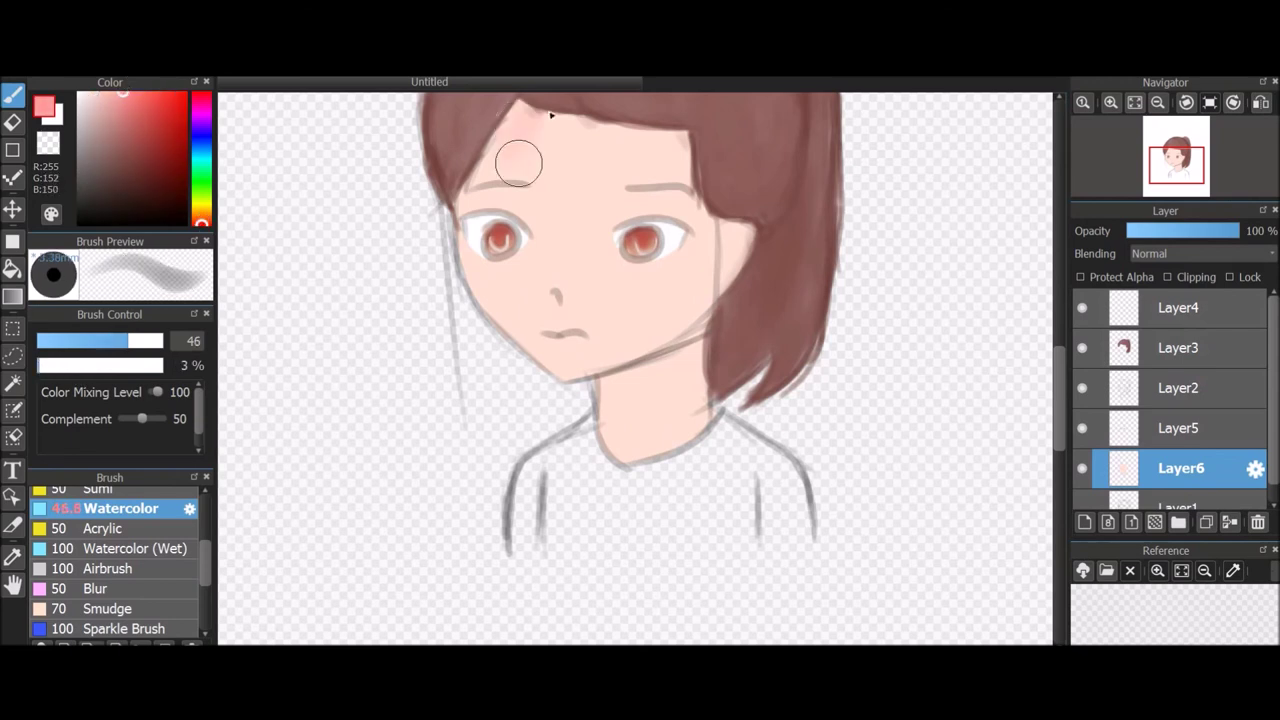
pyautogui.moveTo(520, 163); pyautogui.dragTo(511, 140)
pyautogui.moveTo(726, 243)
pyautogui.mouseDown()
pyautogui.moveTo(622, 319)
pyautogui.moveTo(514, 284)
pyautogui.moveTo(665, 374)
pyautogui.mouseUp()
# Tint the nose and lips softly pink at brush size 17 and 3% opacity.
pyautogui.click(82, 340)
pyautogui.moveTo(574, 343); pyautogui.dragTo(560, 343)
pyautogui.hotkey('ctrl', 'z')
pyautogui.click(39, 366)
pyautogui.click(40, 365)
# Blend light pink (R255, G200, B199) into the cheeks at brush size 30 and 3% opacity.
pyautogui.rightClick(495, 215)
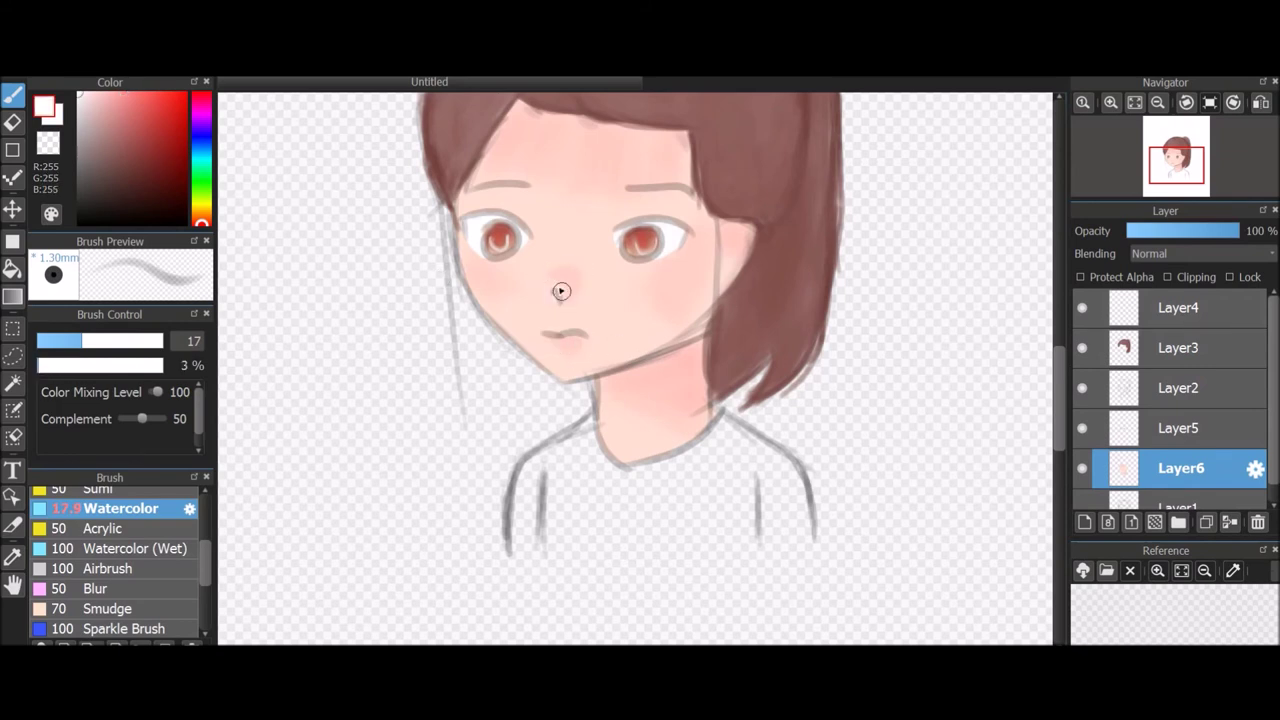
pyautogui.keyDown('alt'); pyautogui.click(528, 219); pyautogui.keyUp('alt')
pyautogui.click(107, 341)
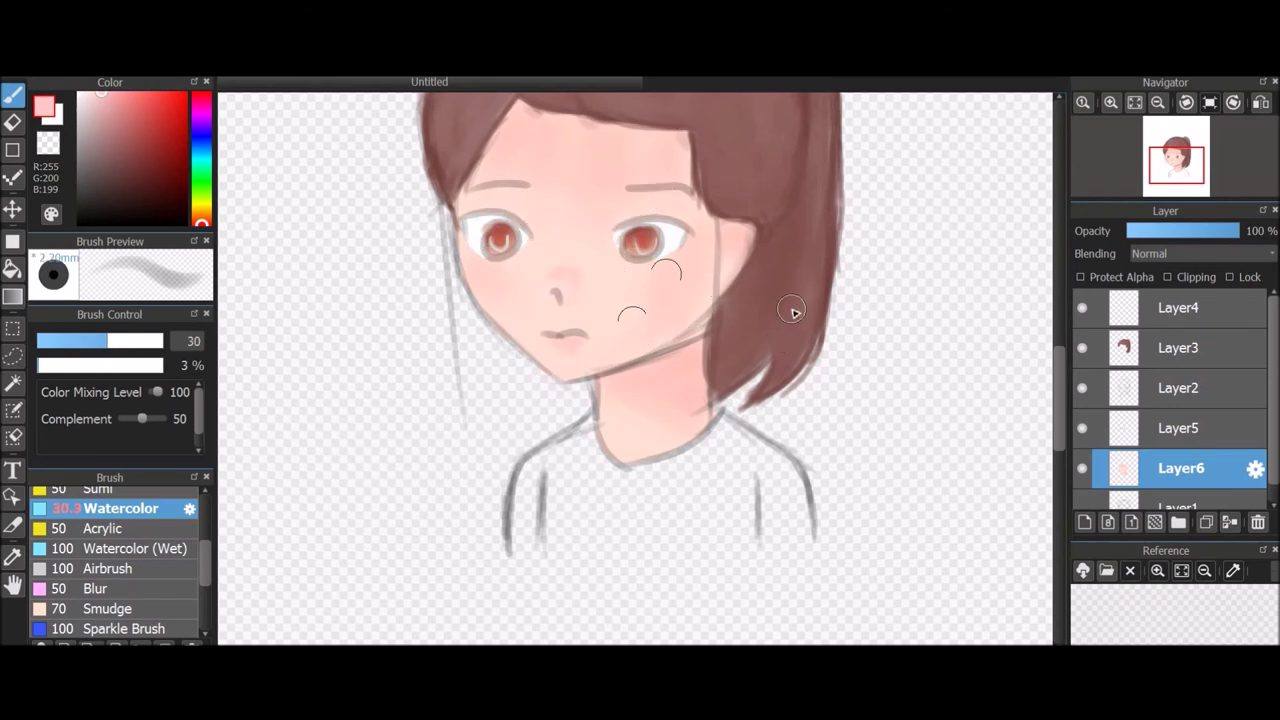
pyautogui.scroll(-4, 814, 271)
pyautogui.scroll(3, 636, 287)
pyautogui.scroll(2, 637, 287)
pyautogui.click(78, 93)
pyautogui.click(92, 365)
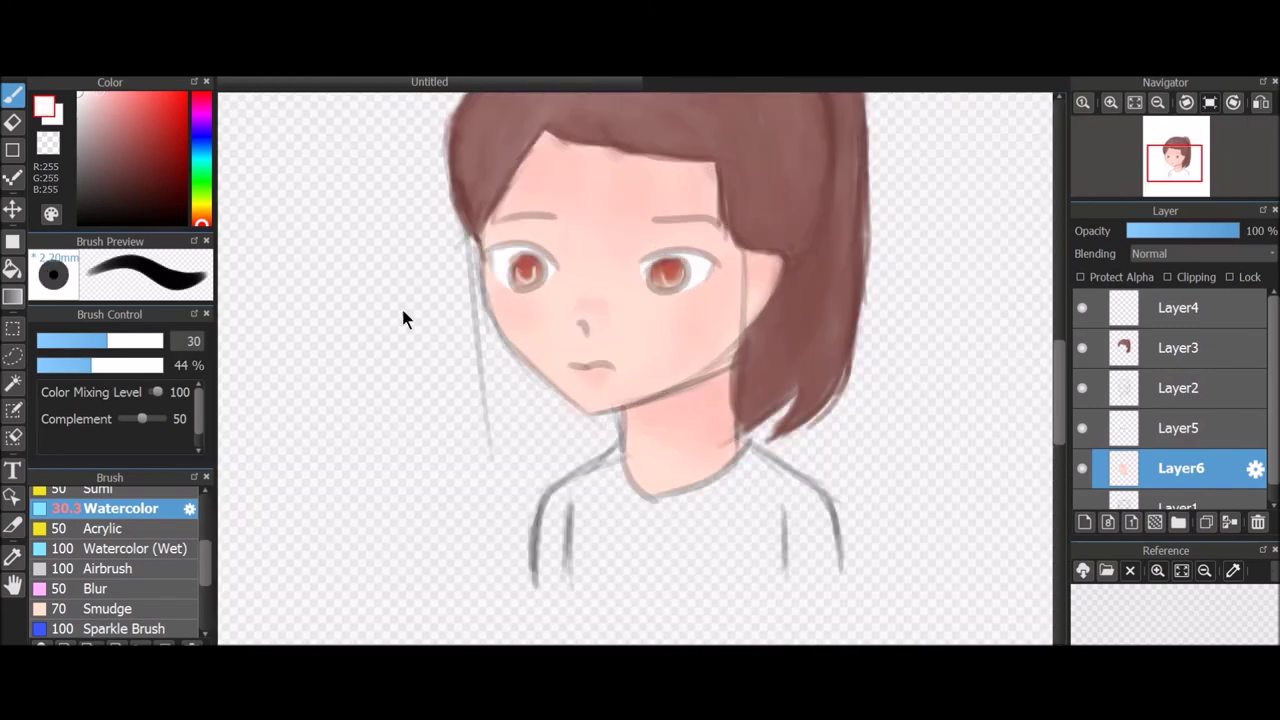
pyautogui.press('[')
pyautogui.keyDown('alt'); pyautogui.click(666, 358); pyautogui.keyUp('alt')
# Paint both sleeves coral red on Layer4 at brush size 31 and 23% opacity.
pyautogui.click(1180, 307)
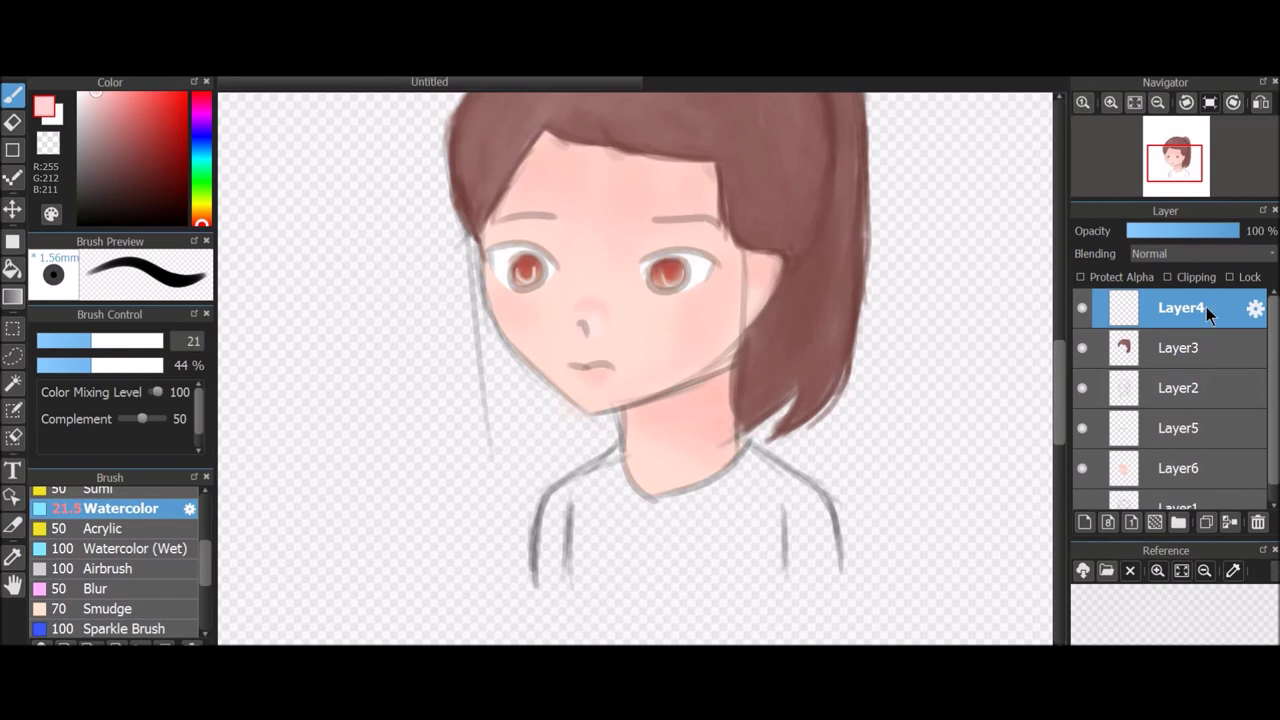
pyautogui.moveTo(203, 186)
pyautogui.mouseDown()
pyautogui.moveTo(204, 160)
pyautogui.moveTo(202, 223)
pyautogui.mouseUp()
pyautogui.click(140, 93)
pyautogui.click(108, 341)
pyautogui.click(65, 365)
pyautogui.moveTo(554, 528)
pyautogui.mouseDown()
pyautogui.moveTo(548, 575)
pyautogui.moveTo(550, 500)
pyautogui.mouseUp()
pyautogui.moveTo(792, 482)
pyautogui.mouseDown()
pyautogui.moveTo(794, 560)
pyautogui.moveTo(826, 566)
pyautogui.moveTo(822, 525)
pyautogui.mouseUp()
# Fill the shirt between the sleeves with white at brush size 31 and 23% opacity.
pyautogui.keyDown('alt'); pyautogui.click(576, 479); pyautogui.keyUp('alt')
pyautogui.moveTo(576, 479)
pyautogui.mouseDown()
pyautogui.moveTo(610, 464)
pyautogui.moveTo(578, 514)
pyautogui.moveTo(599, 473)
pyautogui.moveTo(670, 519)
pyautogui.moveTo(652, 525)
pyautogui.moveTo(764, 476)
pyautogui.moveTo(776, 493)
pyautogui.moveTo(771, 555)
pyautogui.moveTo(625, 577)
pyautogui.moveTo(726, 563)
pyautogui.moveTo(686, 510)
pyautogui.mouseUp()
pyautogui.hotkey('ctrl', 'z')
pyautogui.click(78, 93)
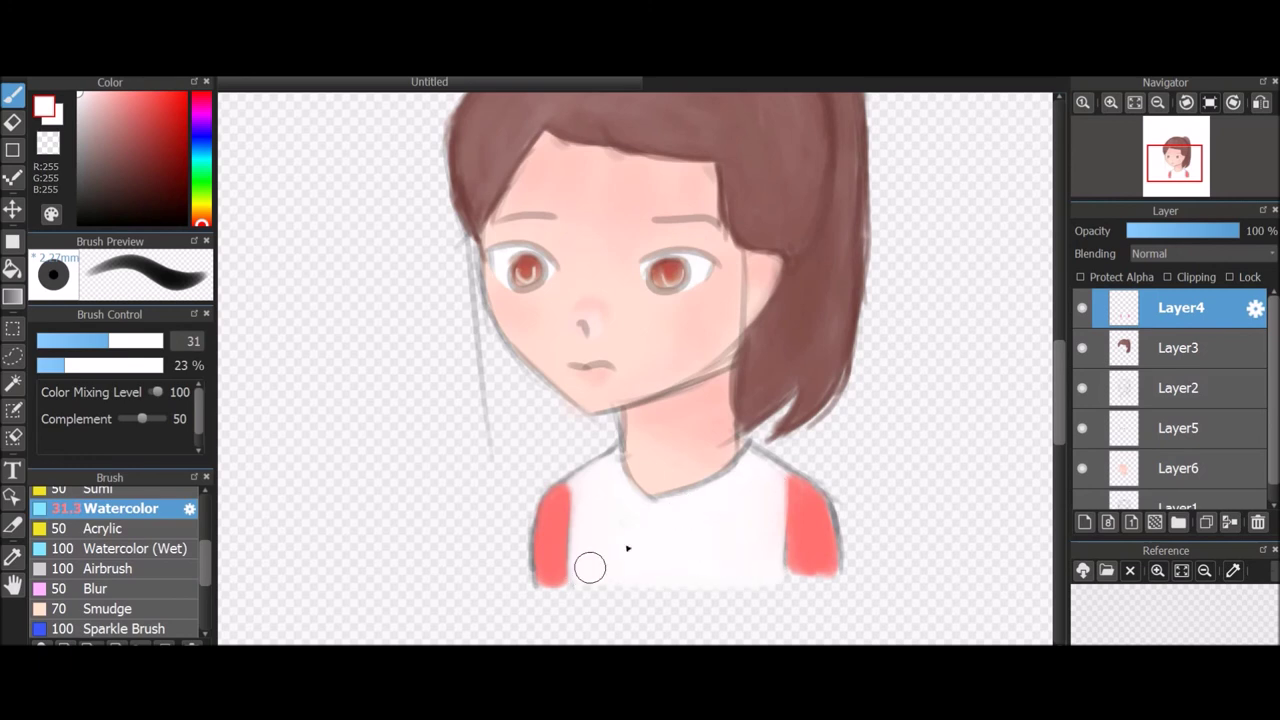
# Paint a tan ornament below the collar and draw a brown (R103, G81, B58) grid over it at brush size 8.1 and 6% opacity.
pyautogui.click(200, 218)
pyautogui.click(118, 116)
pyautogui.click(74, 341)
pyautogui.moveTo(643, 515)
pyautogui.mouseDown()
pyautogui.moveTo(651, 544)
pyautogui.moveTo(618, 442)
pyautogui.mouseUp()
pyautogui.click(79, 223)
pyautogui.click(48, 341)
pyautogui.hotkey('ctrl', 'z')
pyautogui.click(124, 171)
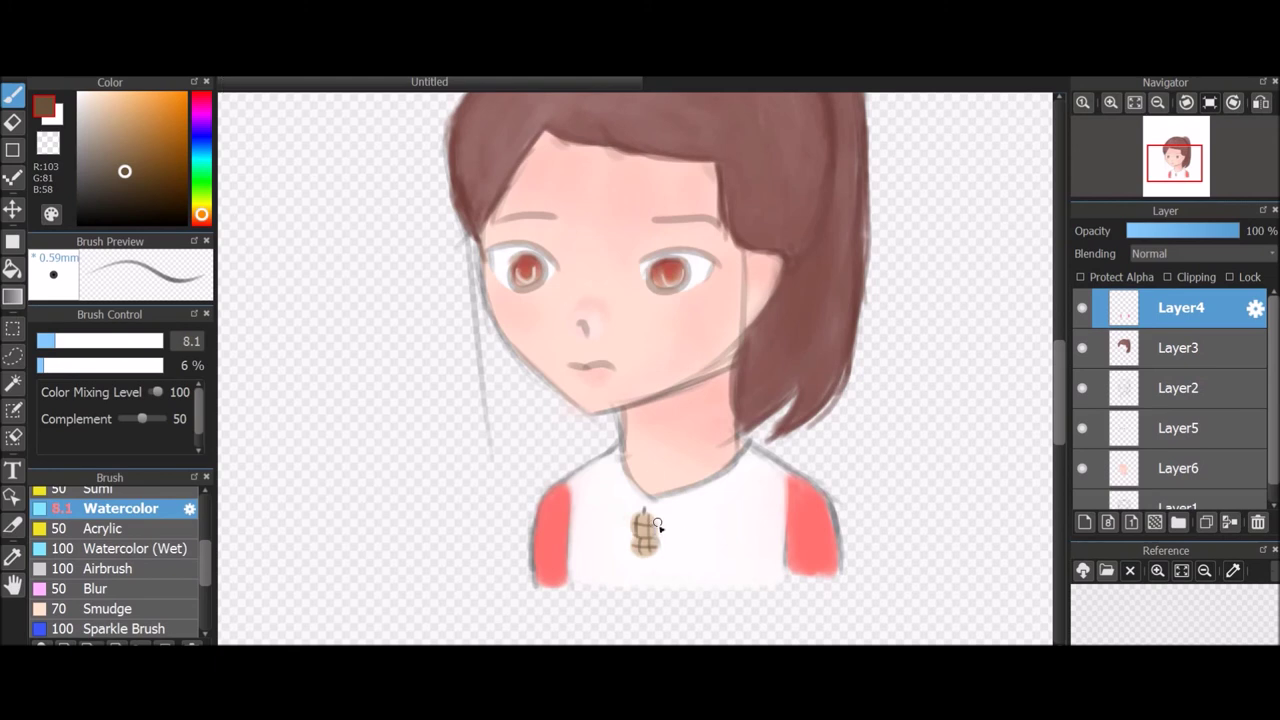
# Shade the white shirt with light grey (R225, G225, B225) at brush size 44 and 6% opacity.
pyautogui.click(79, 107)
pyautogui.moveTo(118, 341); pyautogui.dragTo(125, 341)
pyautogui.hotkey('ctrl', 'z')
pyautogui.moveTo(722, 476)
pyautogui.mouseDown()
pyautogui.moveTo(714, 522)
pyautogui.moveTo(755, 530)
pyautogui.moveTo(708, 556)
pyautogui.moveTo(726, 585)
pyautogui.moveTo(660, 494)
pyautogui.moveTo(680, 532)
pyautogui.mouseUp()
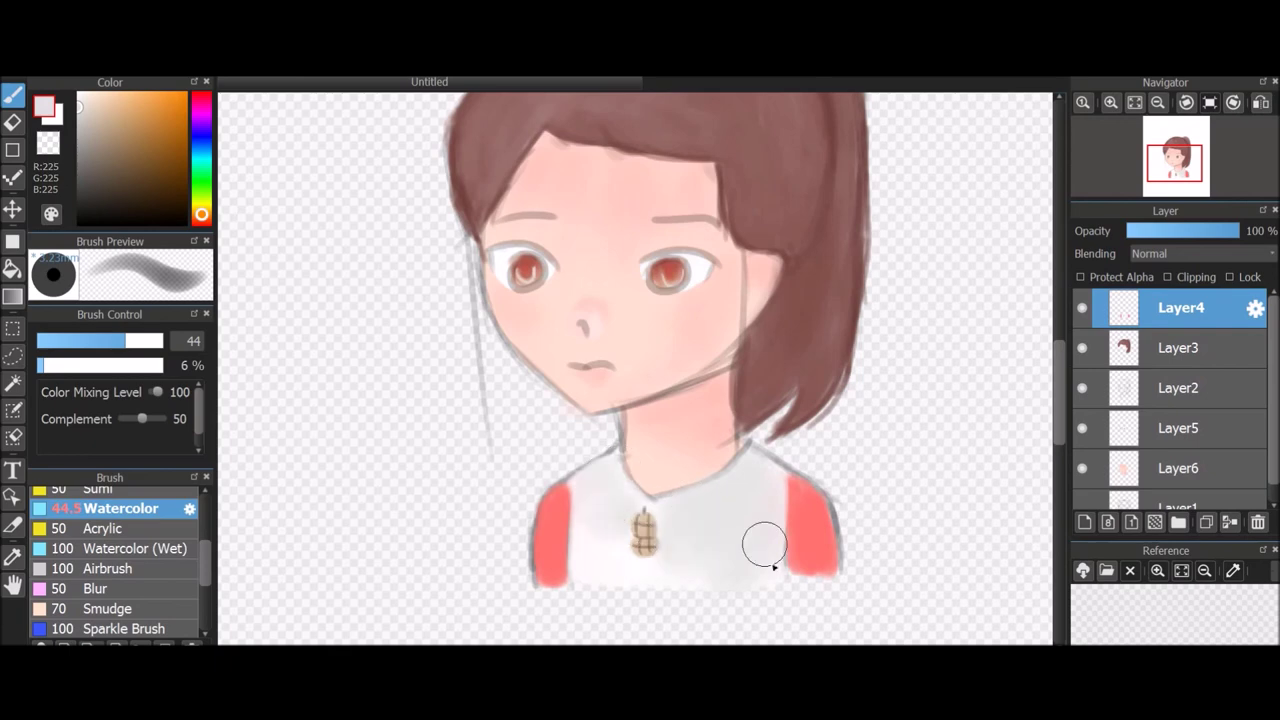
# Lighten the red sleeves with soft pink (R255, G181, B179) at brush size 44 and 6% opacity.
pyautogui.click(201, 223)
pyautogui.click(110, 93)
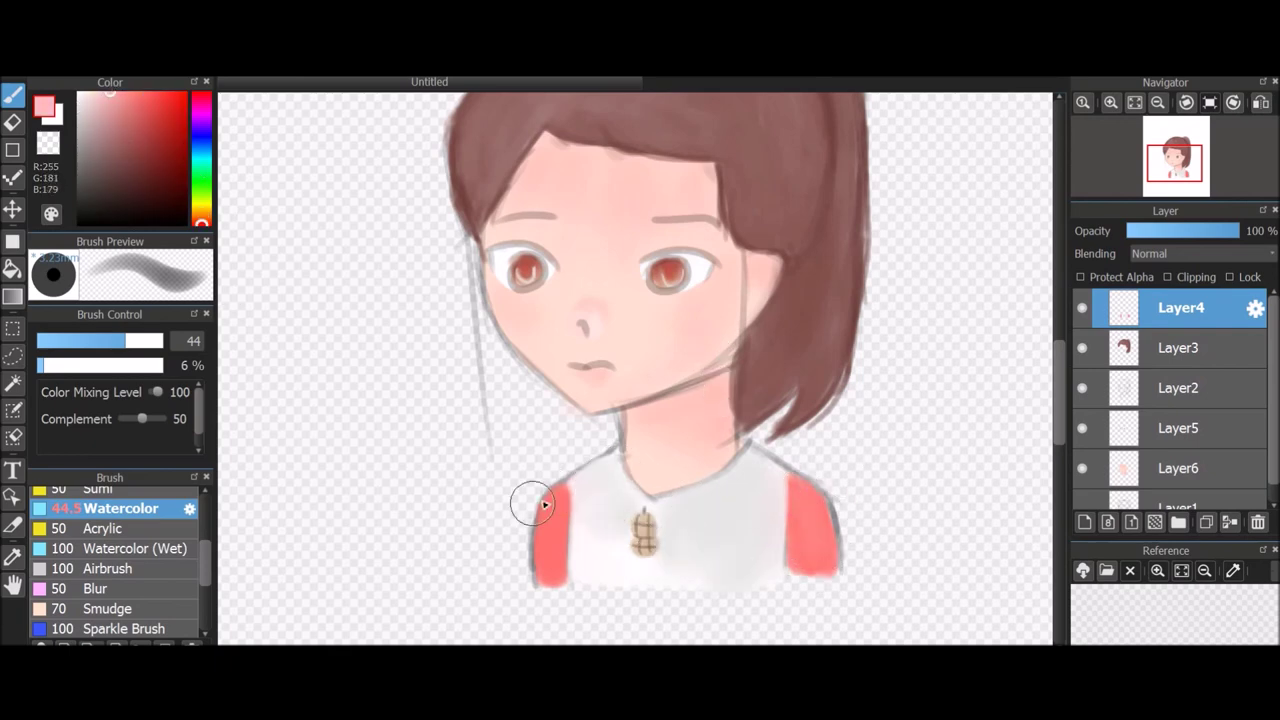
pyautogui.scroll(-2, 554, 570)
pyautogui.moveTo(703, 418); pyautogui.dragTo(635, 484)
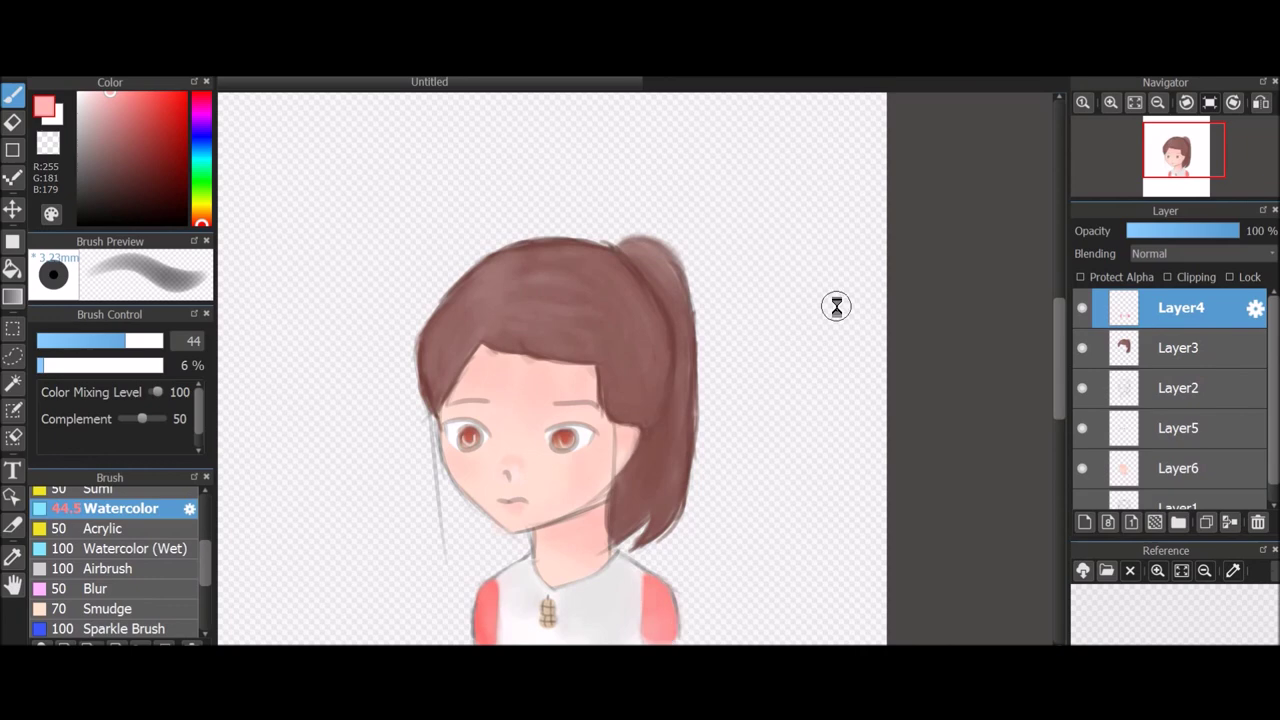
pyautogui.scroll(-1, 834, 306)
# Add a new layer beneath all others and cover it with grey (R198, G198, B198) at brush size 1000 and 100% opacity.
pyautogui.click(1084, 522)
pyautogui.moveTo(1166, 313)
pyautogui.mouseDown()
pyautogui.moveTo(1200, 514)
pyautogui.moveTo(1185, 495)
pyautogui.mouseUp()
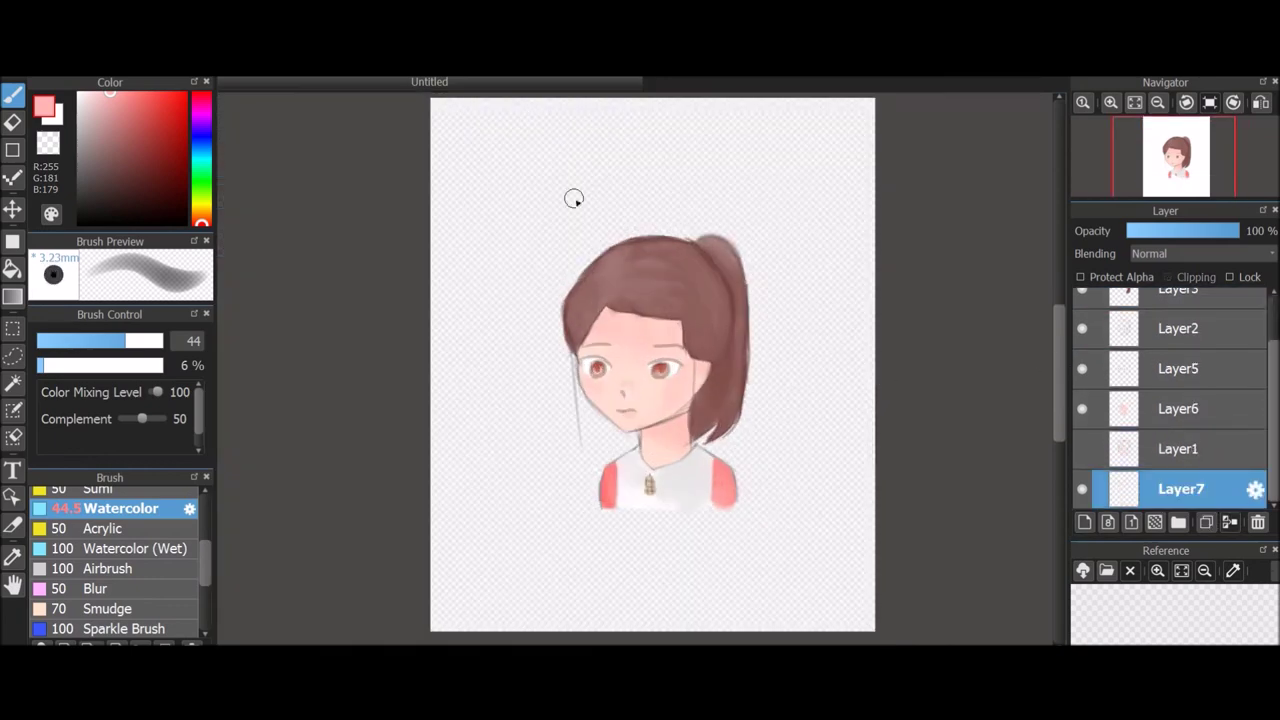
pyautogui.moveTo(125, 341); pyautogui.dragTo(318, 335)
pyautogui.click(79, 121)
pyautogui.moveTo(414, 127); pyautogui.dragTo(651, 131)
pyautogui.moveTo(420, 225); pyautogui.dragTo(923, 271)
pyautogui.moveTo(110, 366); pyautogui.dragTo(170, 366)
pyautogui.moveTo(420, 105); pyautogui.dragTo(870, 140)
pyautogui.moveTo(798, 394); pyautogui.dragTo(902, 567)
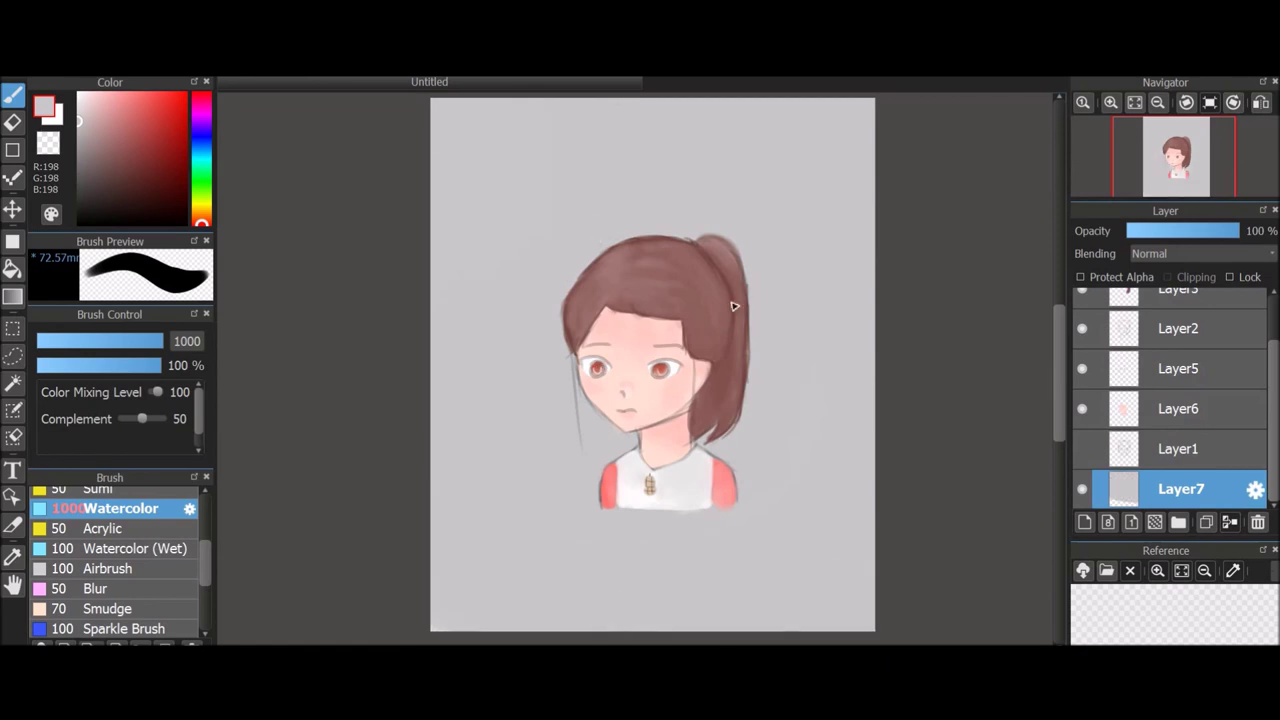
# Set the brush to black at size 7.1 for lettering on the background.
pyautogui.click(79, 221)
pyautogui.click(52, 342)
pyautogui.click(50, 342)
pyautogui.scroll(3, 533, 393)
pyautogui.moveTo(390, 357)
pyautogui.mouseDown()
pyautogui.moveTo(420, 296)
pyautogui.moveTo(434, 338)
pyautogui.mouseUp()
pyautogui.hotkey('ctrl', 'z')
pyautogui.moveTo(428, 290); pyautogui.dragTo(436, 292)
pyautogui.moveTo(424, 246); pyautogui.dragTo(454, 282)
pyautogui.moveTo(448, 220); pyautogui.dragTo(474, 254)
pyautogui.moveTo(476, 222); pyautogui.dragTo(500, 226)
pyautogui.moveTo(496, 192); pyautogui.dragTo(516, 198)
pyautogui.hotkey('ctrl', 'z')
pyautogui.hotkey('ctrl', 'z')
pyautogui.hotkey('ctrl', 'z')
pyautogui.hotkey('ctrl', 'z')
pyautogui.hotkey('ctrl', 'z')
pyautogui.hotkey('ctrl', 'z')
pyautogui.hotkey('ctrl', 'z')
pyautogui.hotkey('ctrl', 'z')
# Hand-letter "Coffee" slanting upward beside the girl's chin and underline it twice.
pyautogui.moveTo(530, 457); pyautogui.dragTo(544, 491)
pyautogui.moveTo(551, 455)
pyautogui.mouseDown()
pyautogui.moveTo(554, 473)
pyautogui.moveTo(556, 450)
pyautogui.mouseUp()
pyautogui.hotkey('ctrl', 'z')
pyautogui.moveTo(582, 430)
pyautogui.mouseDown()
pyautogui.moveTo(583, 459)
pyautogui.moveTo(600, 447)
pyautogui.mouseUp()
pyautogui.moveTo(607, 425); pyautogui.dragTo(628, 422)
pyautogui.moveTo(541, 512); pyautogui.dragTo(646, 418)
pyautogui.scroll(-3, 775, 362)
pyautogui.scroll(3, 866, 358)
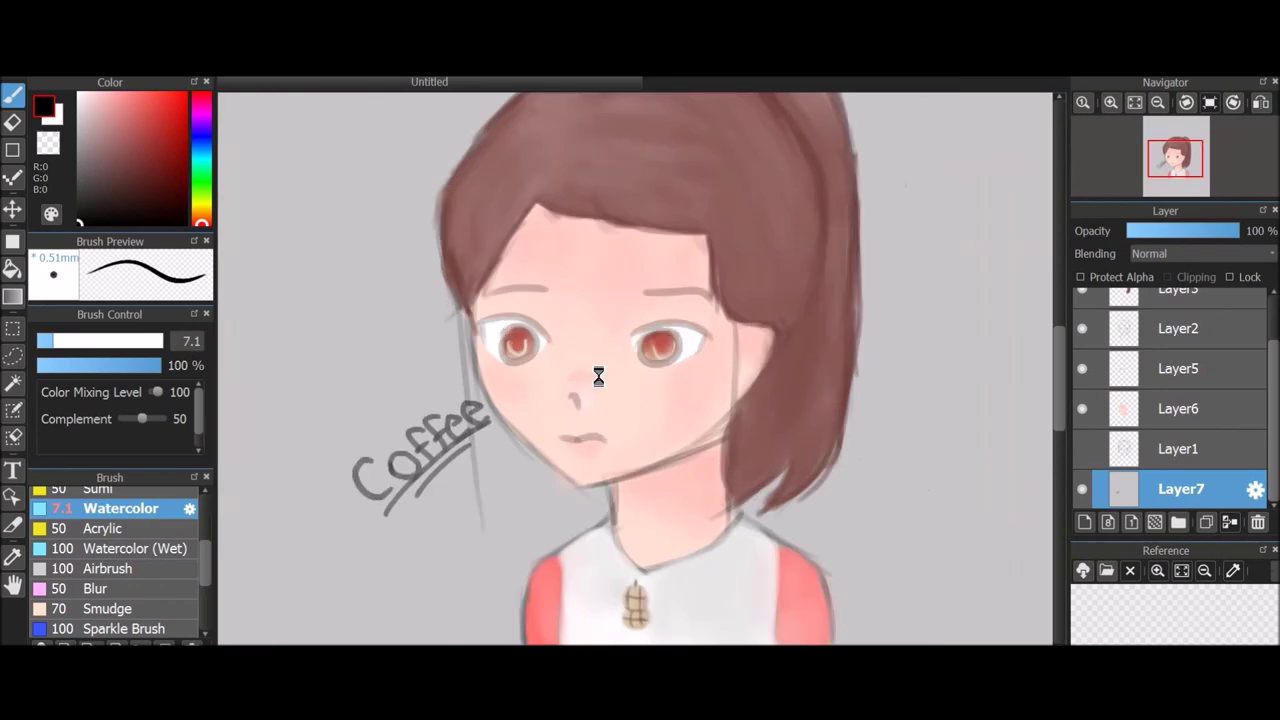
# Hand-letter the character's name followed by "~!" in black above her head.
pyautogui.scroll(-1, 597, 376)
pyautogui.click(643, 72)
pyautogui.click(657, 566)
pyautogui.scroll(2, 629, 227)
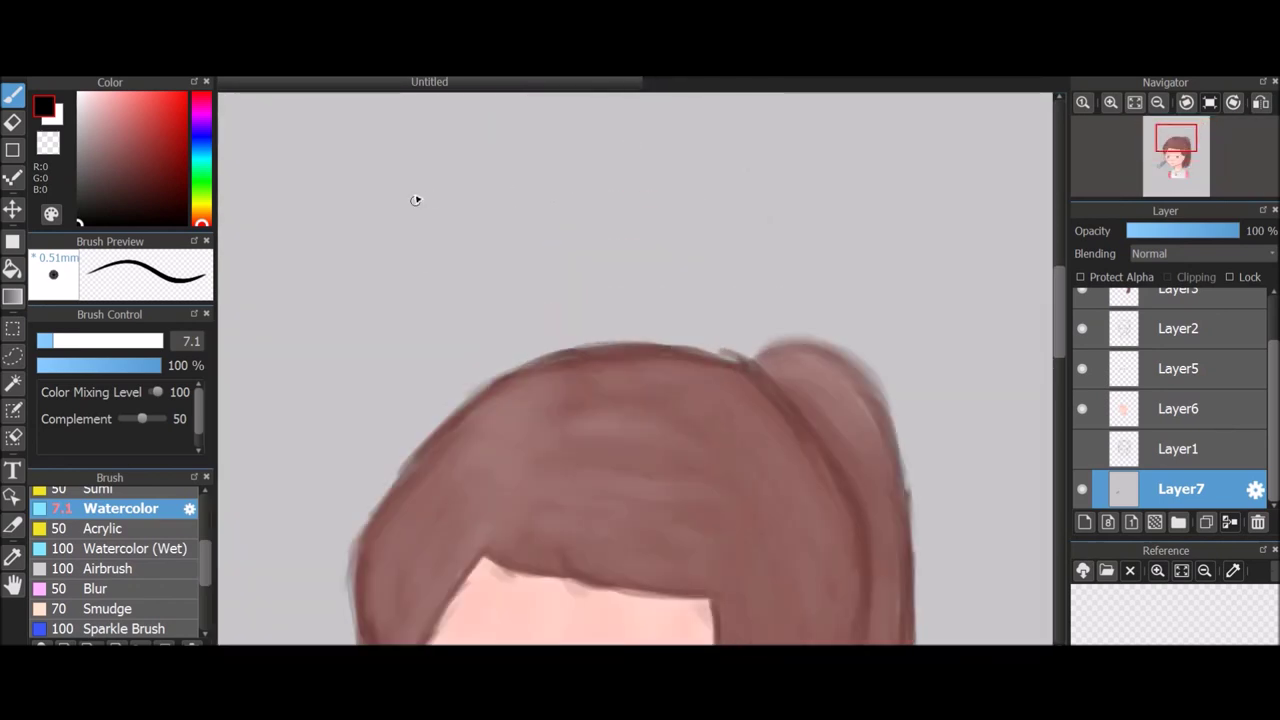
pyautogui.moveTo(469, 185); pyautogui.dragTo(446, 291)
pyautogui.moveTo(517, 182); pyautogui.dragTo(555, 278)
pyautogui.click(590, 202)
pyautogui.moveTo(586, 236)
pyautogui.mouseDown()
pyautogui.moveTo(584, 276)
pyautogui.moveTo(658, 276)
pyautogui.mouseUp()
pyautogui.moveTo(720, 216); pyautogui.dragTo(736, 272)
pyautogui.moveTo(764, 236)
pyautogui.mouseDown()
pyautogui.moveTo(803, 209)
pyautogui.moveTo(818, 268)
pyautogui.moveTo(906, 228)
pyautogui.mouseUp()
pyautogui.moveTo(922, 168); pyautogui.dragTo(912, 302)
pyautogui.click(906, 326)
pyautogui.scroll(-2, 975, 280)
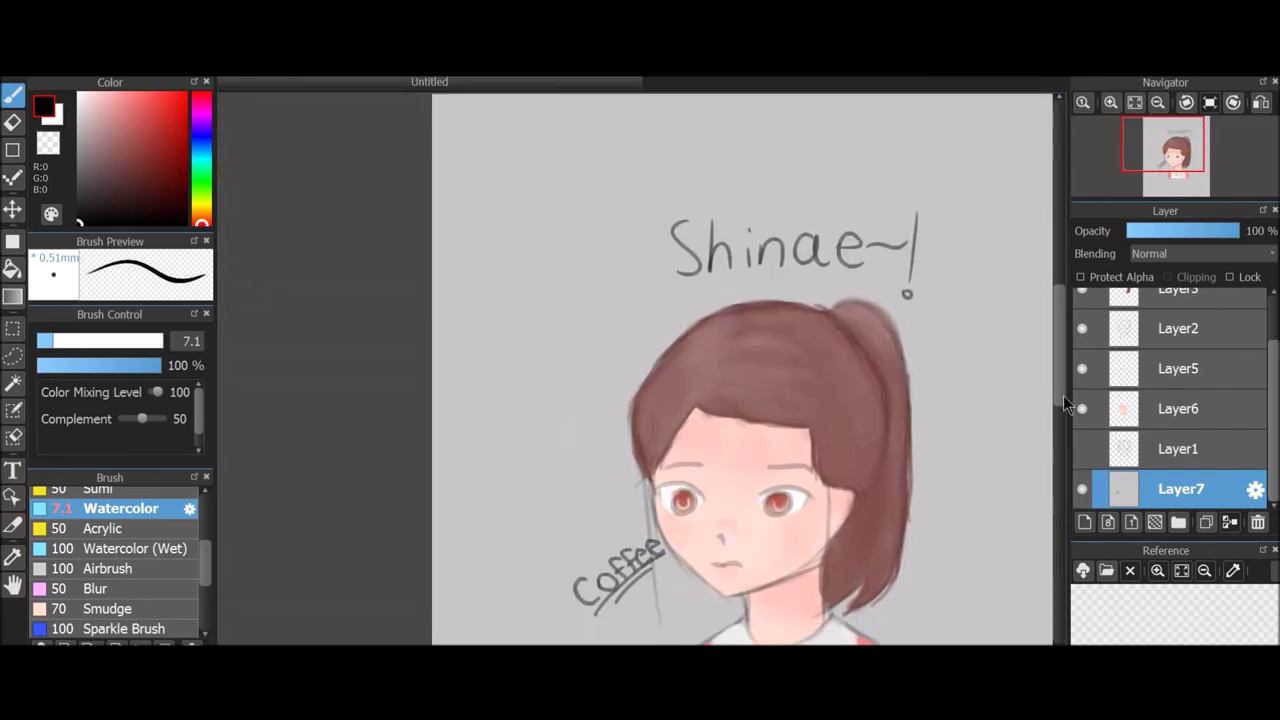